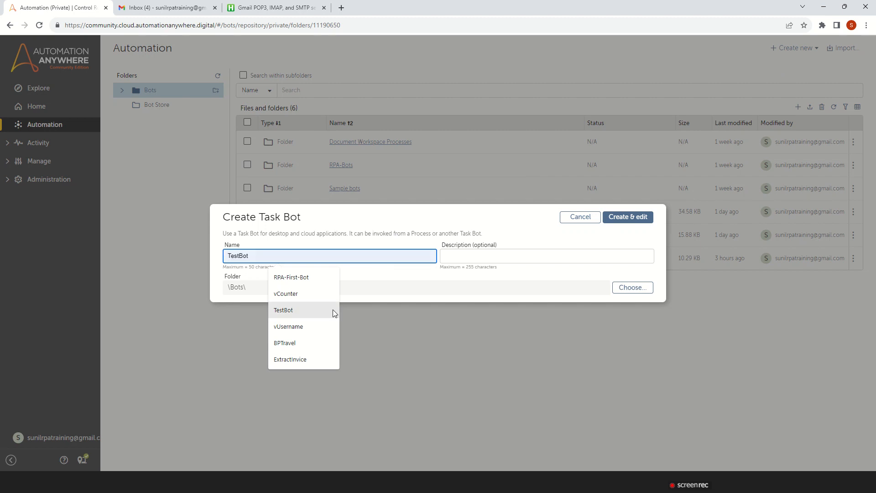
Name the new Task Bot SendEmail and create it in the \Bots\ folder, opening it for editing
text(Send)
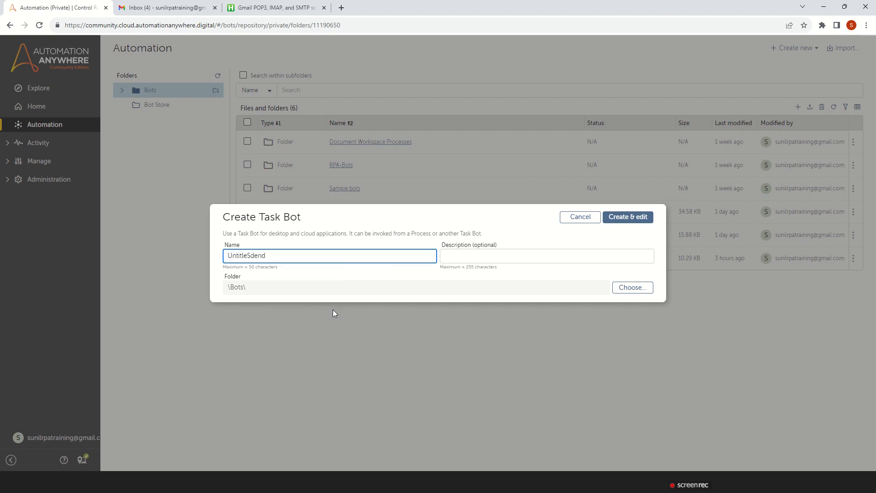
key(BackSpace)
key(BackSpace)
key(BackSpace)
key(BackSpace)
key(BackSpace)
key(BackSpace)
key(BackSpace)
key(BackSpace)
key(BackSpace)
key(BackSpace)
key(BackSpace)
key(BackSpace)
text(Se)
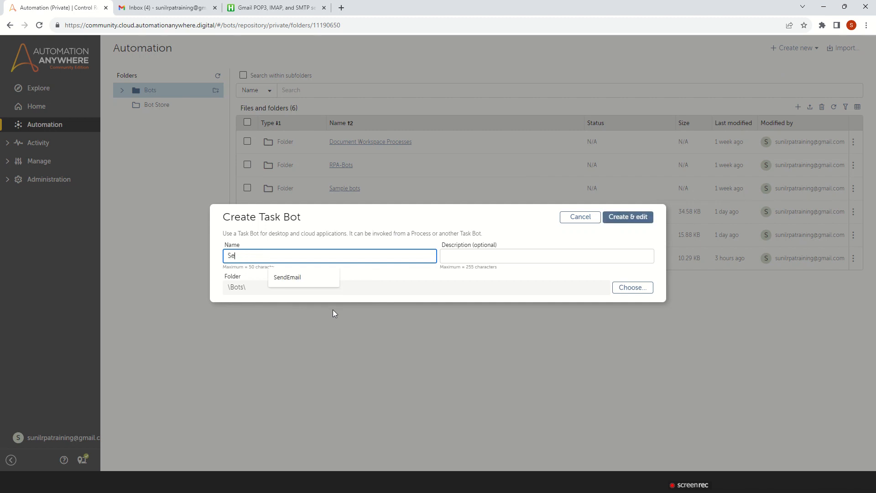
text(ndEmail)
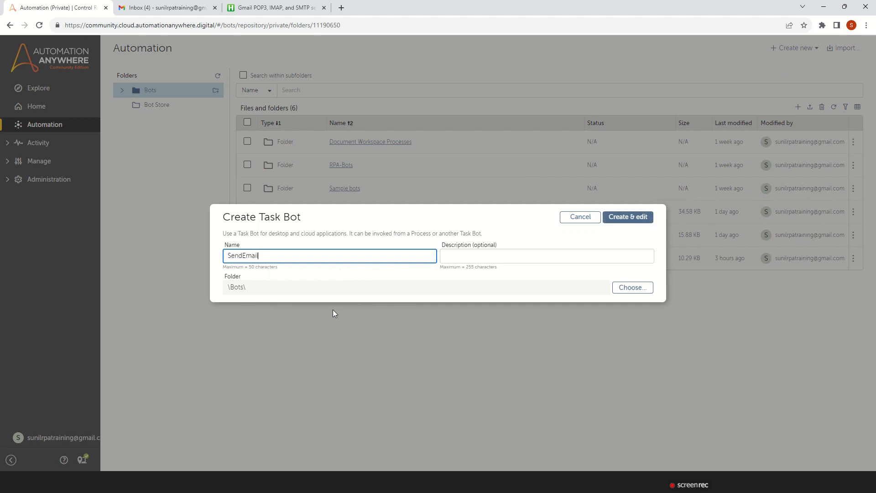
click(645, 216)
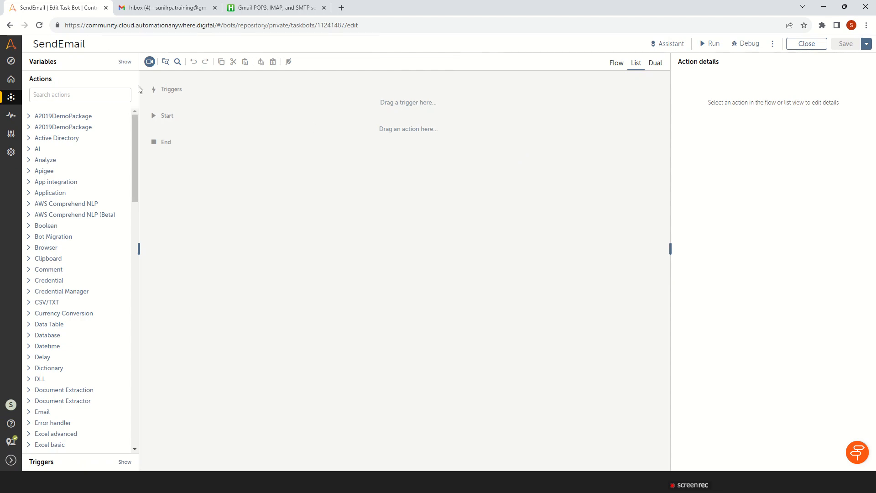
Find the email actions and add the Email: Send action to the bot
click(83, 95)
text(ema)
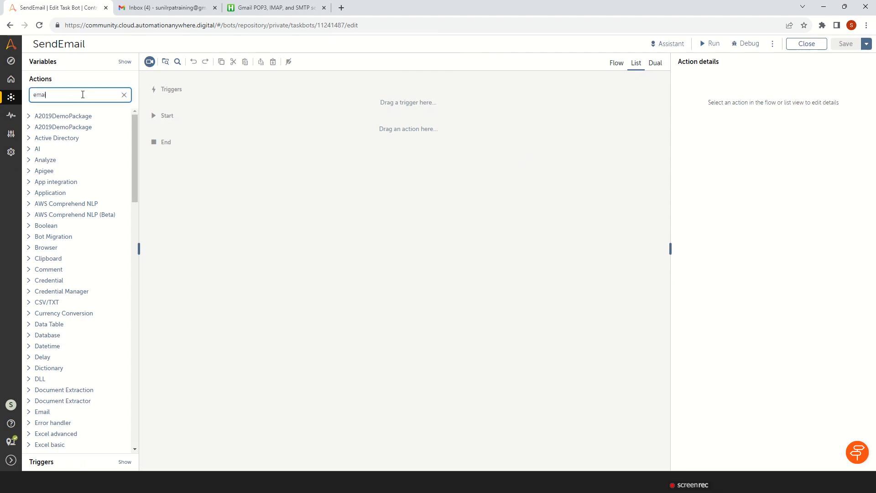
text(il)
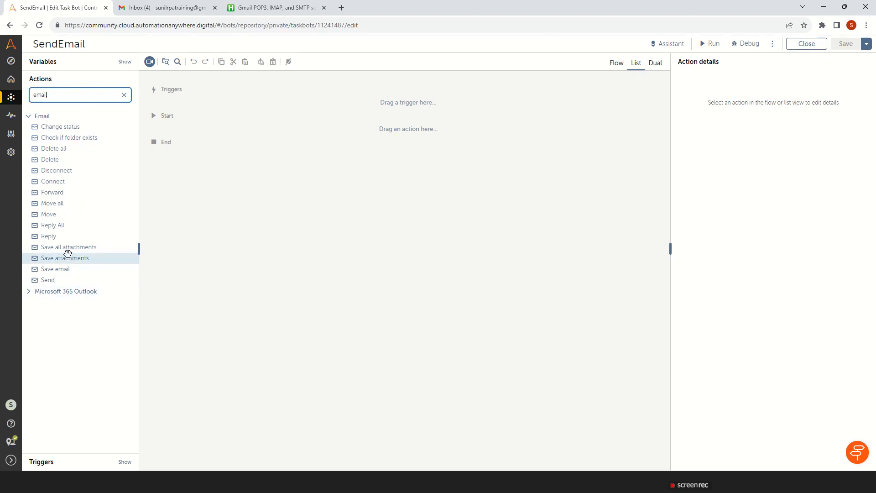
double_click(50, 280)
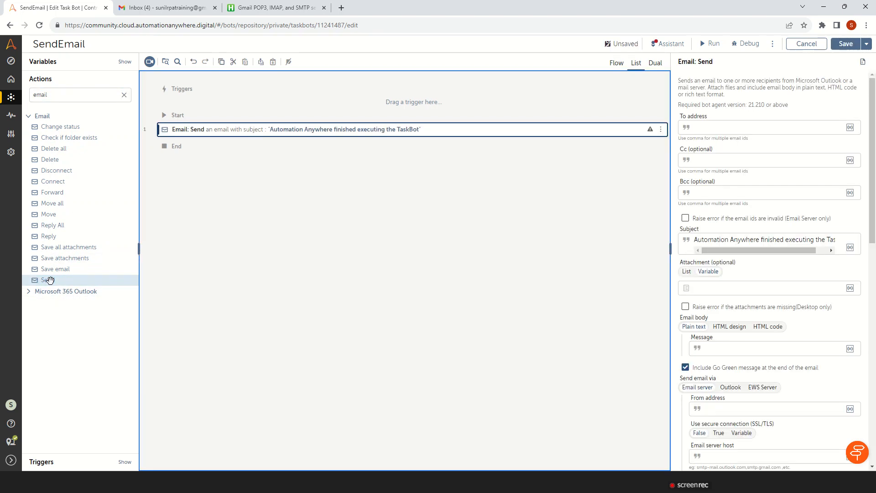
Enter the recipient's email address as the To address of the Send action
click(723, 127)
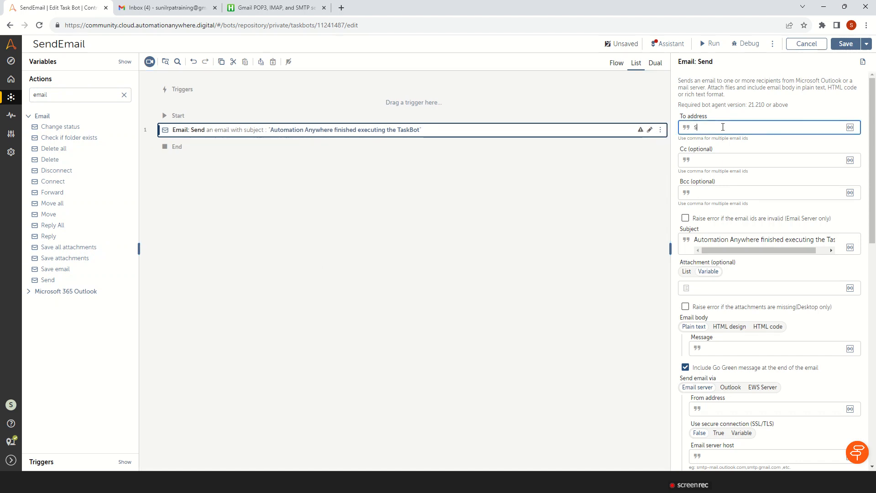
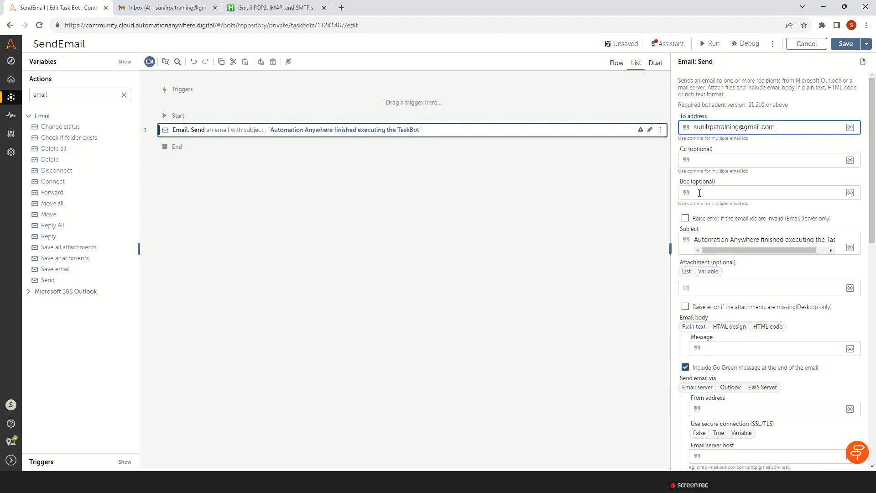
Change the email subject to "Automation Anywhere Testing Send email Command"
click(736, 240)
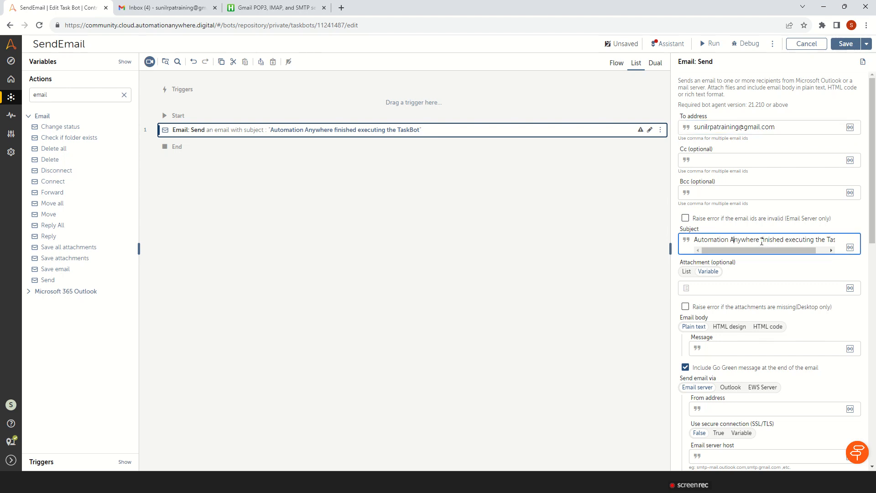
key(Delete)
key(Delete)
key(Delete)
key(Delete)
key(Delete)
key(Delete)
key(Delete)
key(Delete)
key(Delete)
key(Delete)
key(Delete)
key(Delete)
key(Delete)
key(Delete)
key(Delete)
key(Delete)
key(Delete)
key(Delete)
key(Delete)
key(Delete)
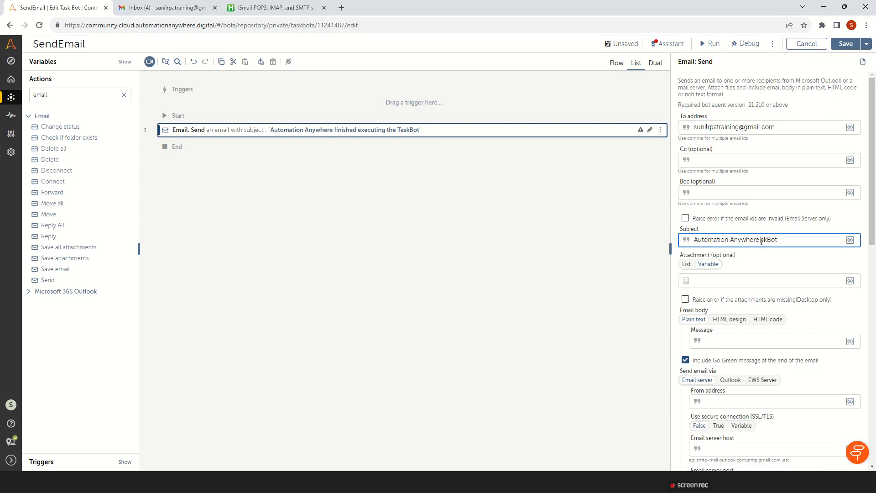
text(Testing Send email Command)
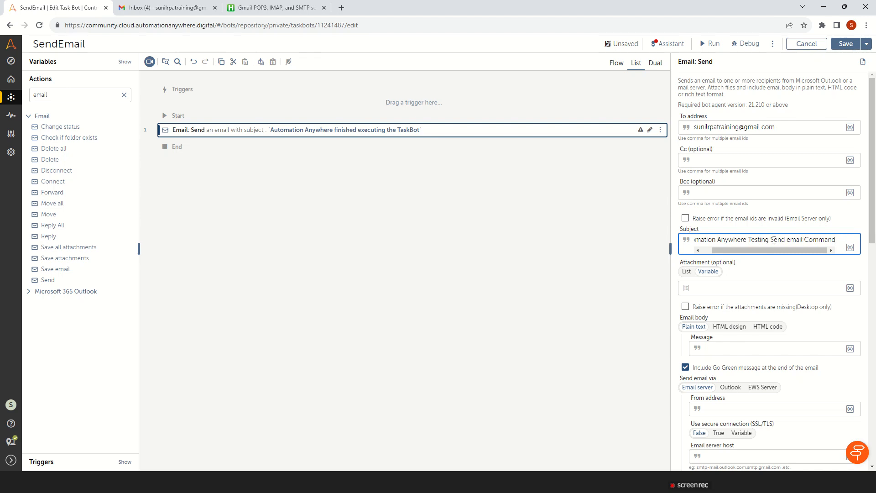
Copy the To address, then view the attachment's List option and return the attachment type to Variable
drag(776, 128, 683, 132)
key(ctrl+c)
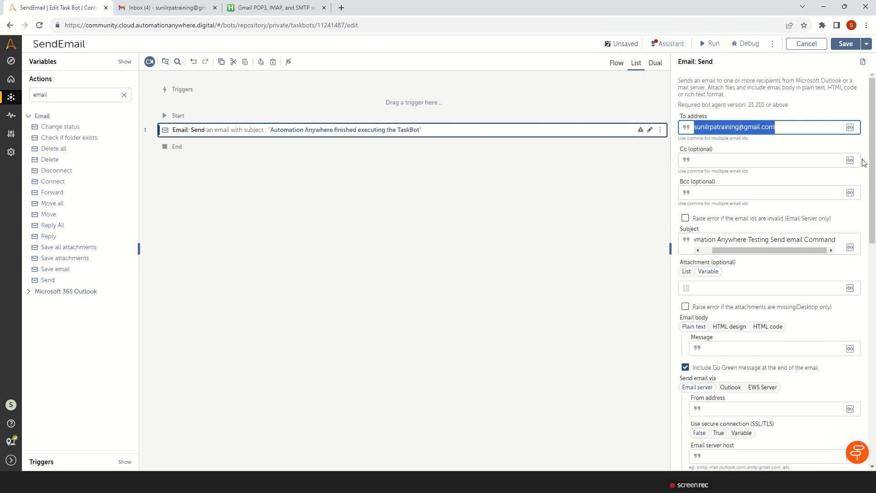
scroll(769, 199, down, 2)
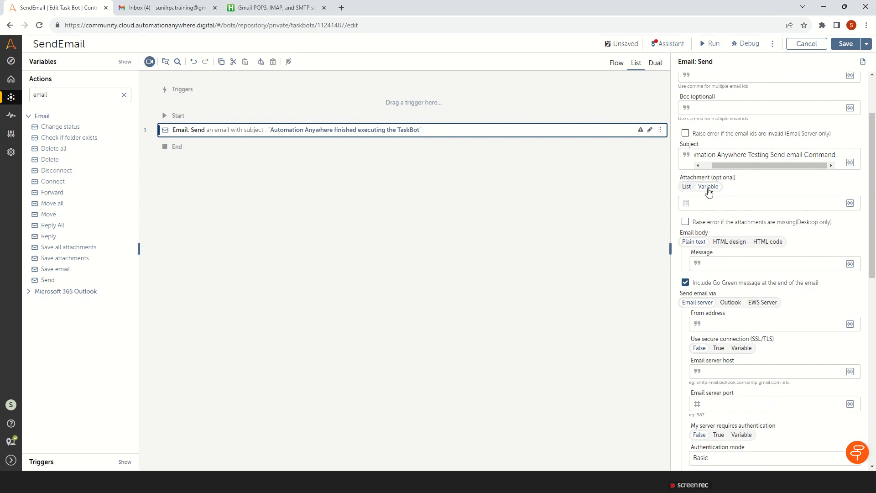
click(687, 187)
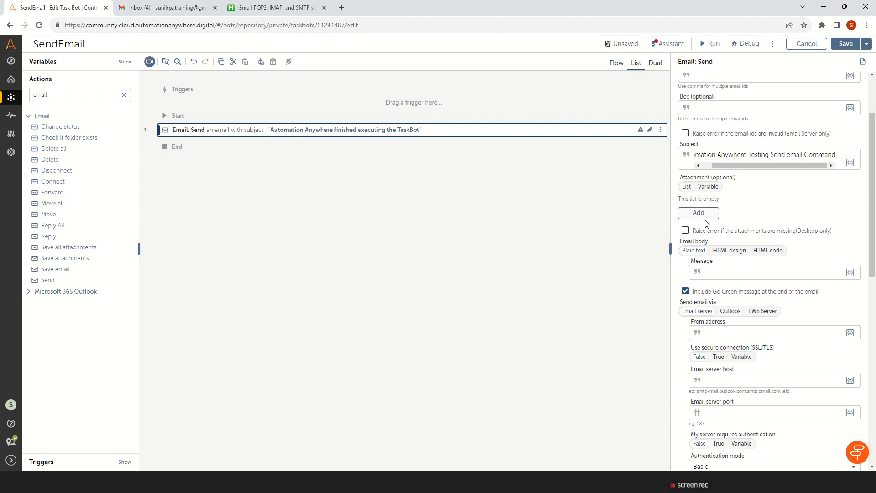
click(709, 187)
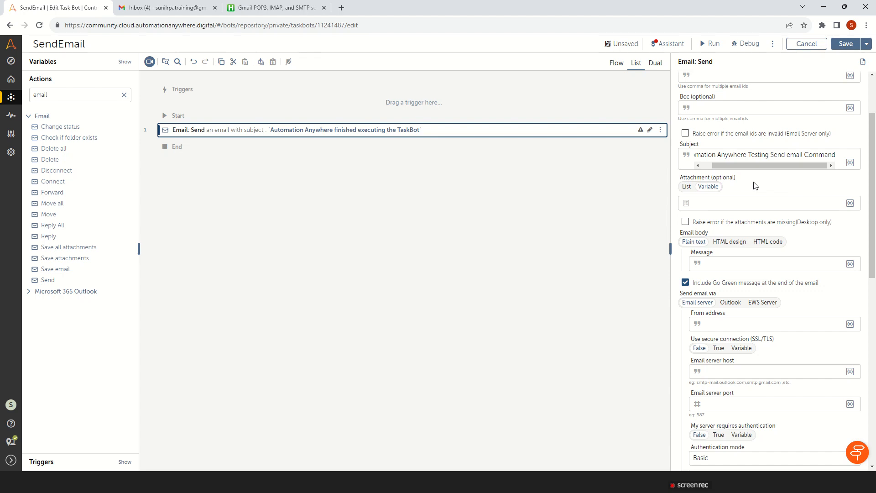
Write the plain text message "Hi Team,", "Welcome to my channel" and "Thanks" as separate paragraphs, ending with the sender's first name
click(695, 243)
click(719, 263)
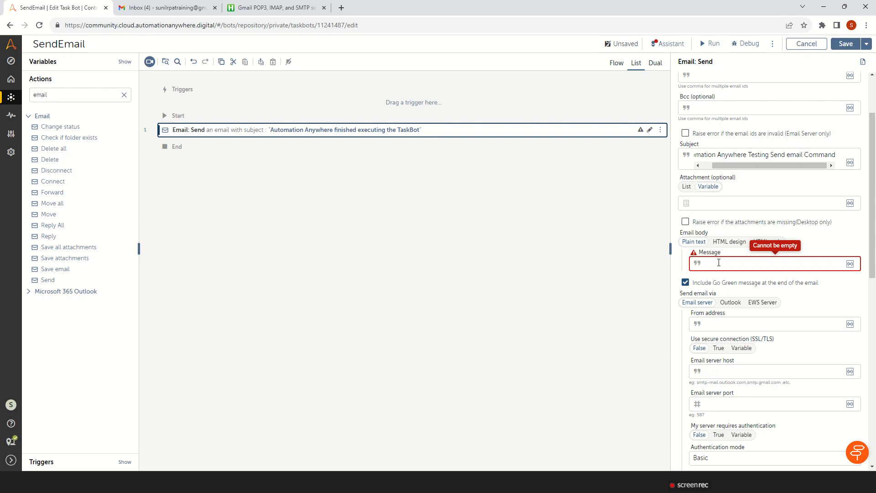
text(Hi )
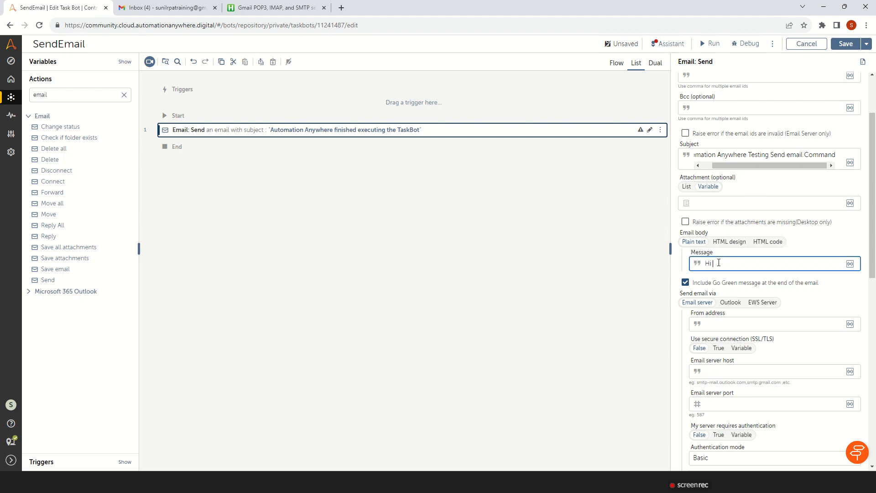
text(Team,)
key(Return)
key(Return)
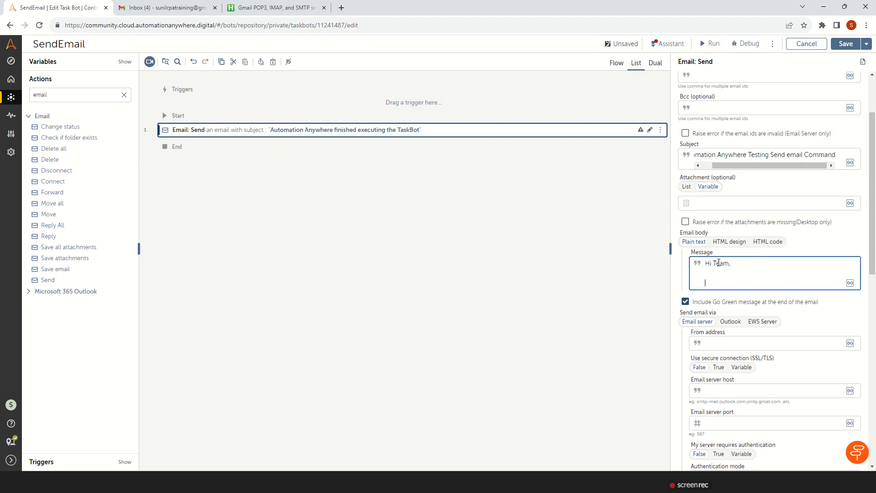
text(Welcome to my channel)
key(Return)
key(Return)
text(Thanks)
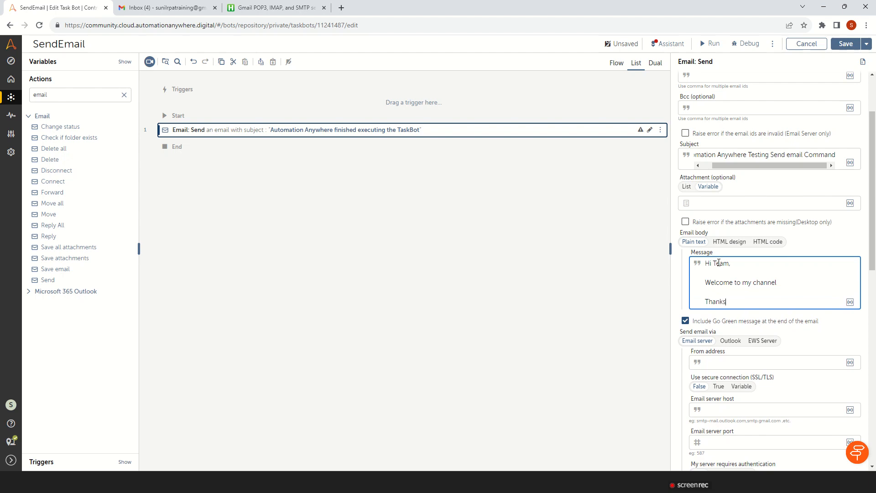
key(Return)
text(Sunil)
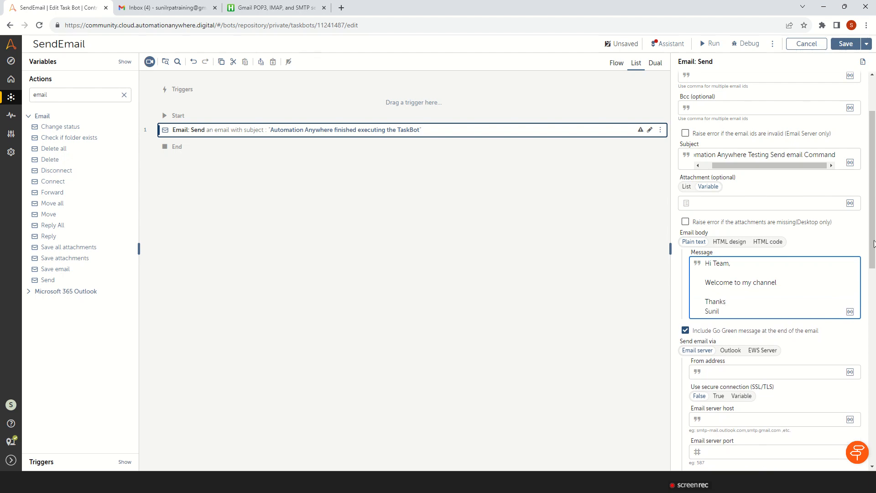
Choose Email server as the sending method and paste the copied email address as the From address
scroll(875, 237, down, 3)
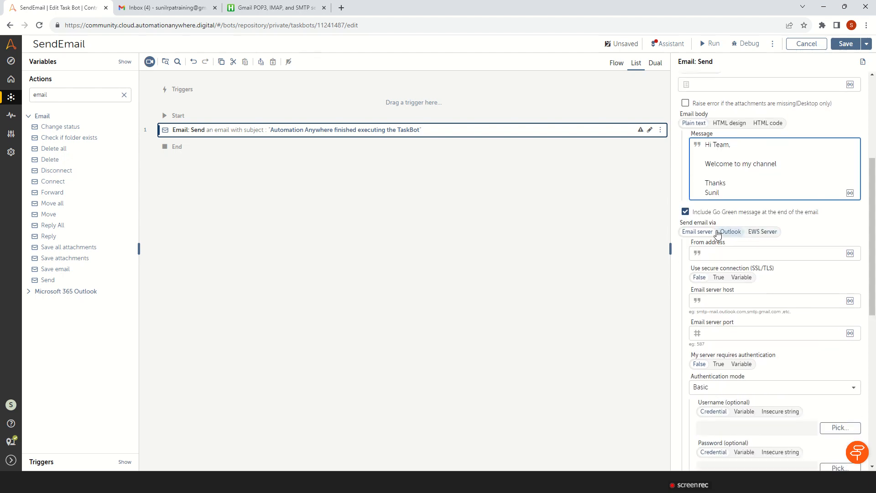
click(705, 233)
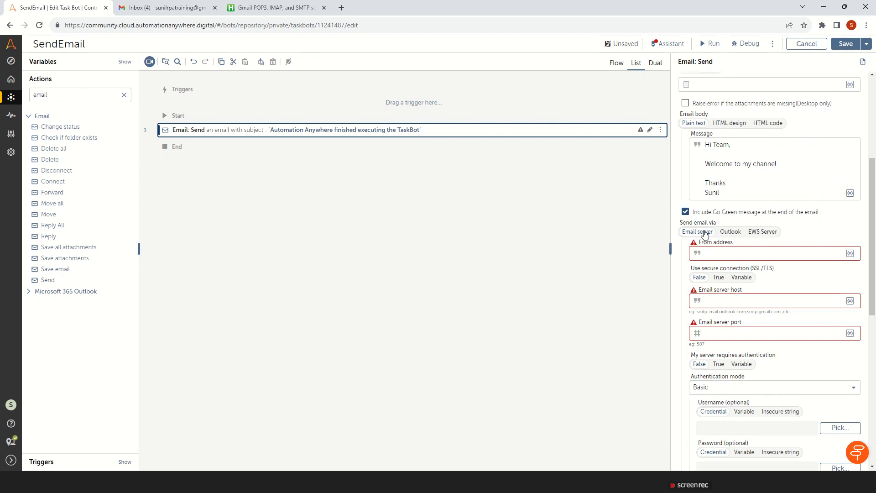
click(724, 254)
key(ctrl+v)
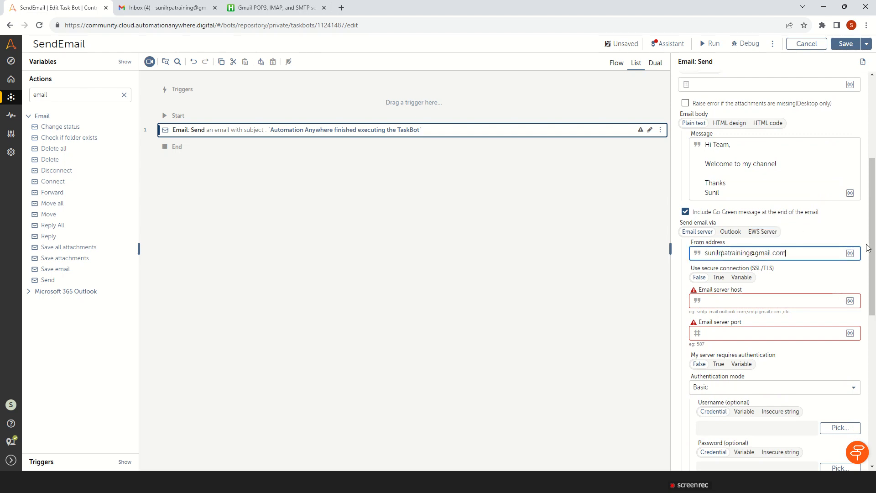
Set the email server host to smtp.gmail.com and the email server port to 587
scroll(871, 249, down, 1)
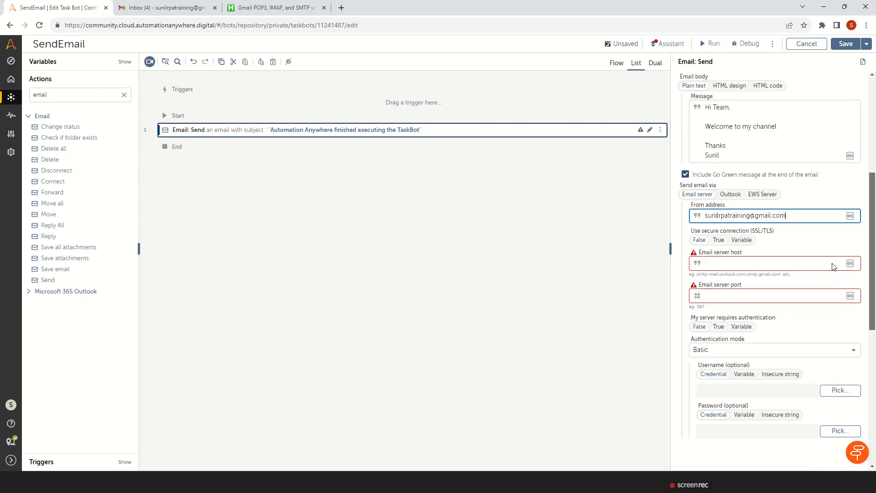
click(739, 263)
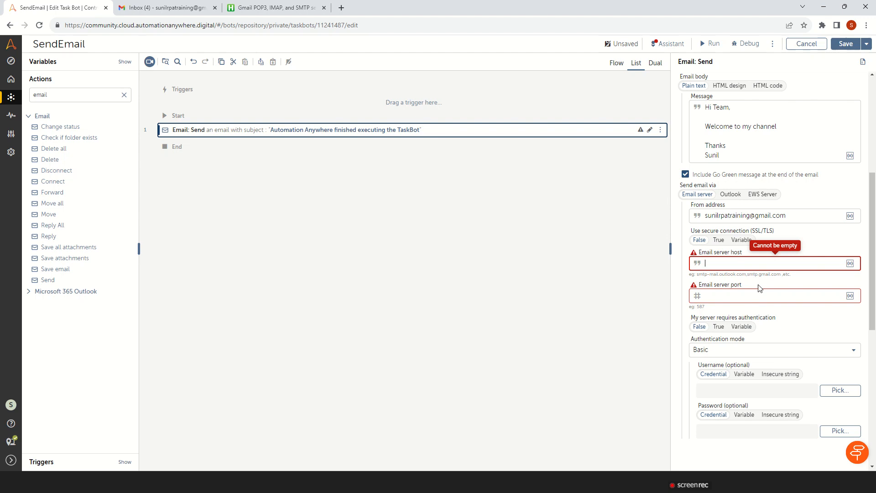
text(smtp.h)
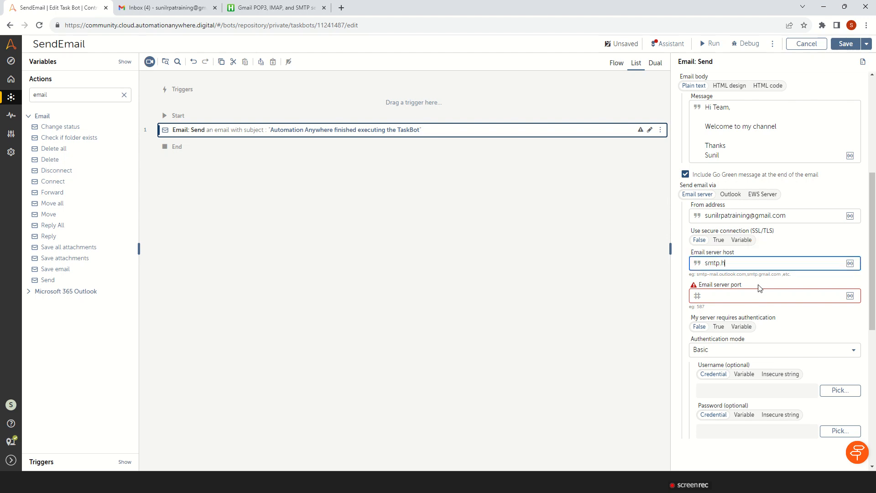
key(BackSpace)
text(gmail.com)
click(758, 299)
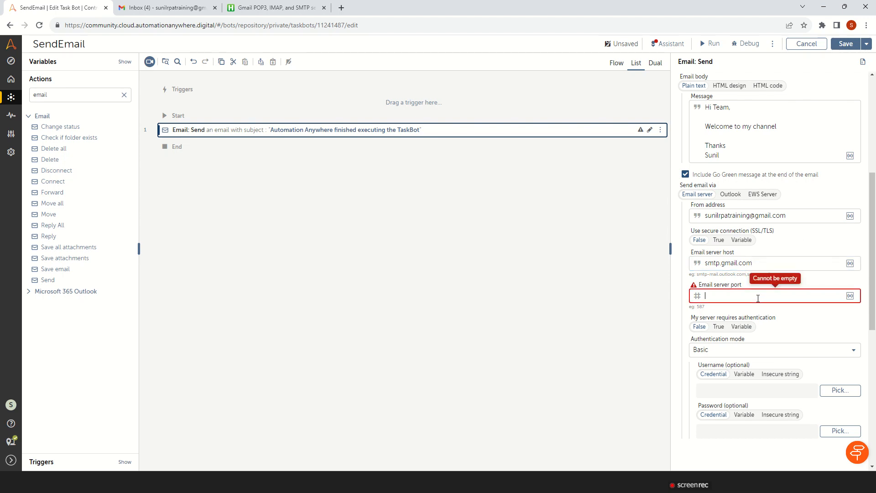
text(587)
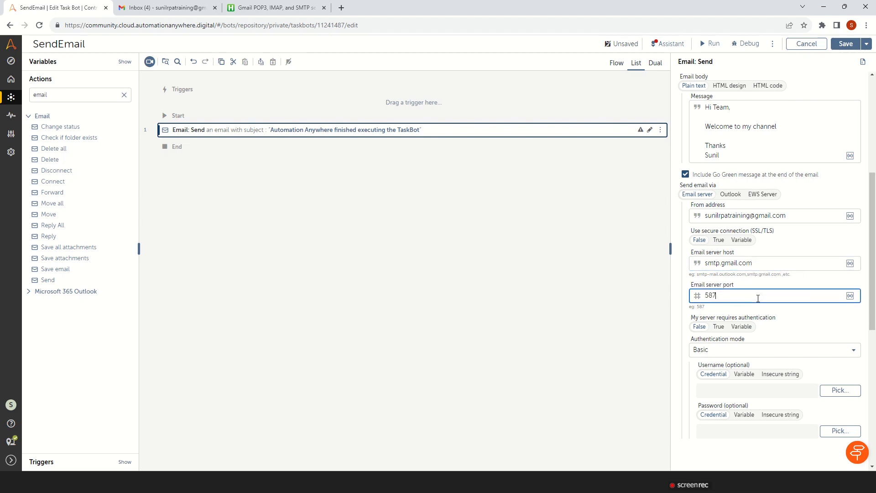
Return from the Gmail settings article to the Google results and open the Google for Developers page on IMAP, POP, and SMTP
click(274, 8)
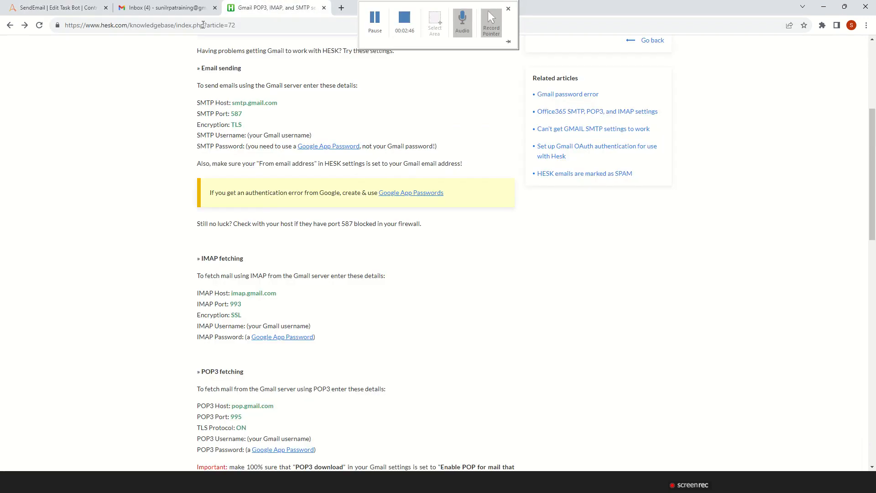
click(10, 25)
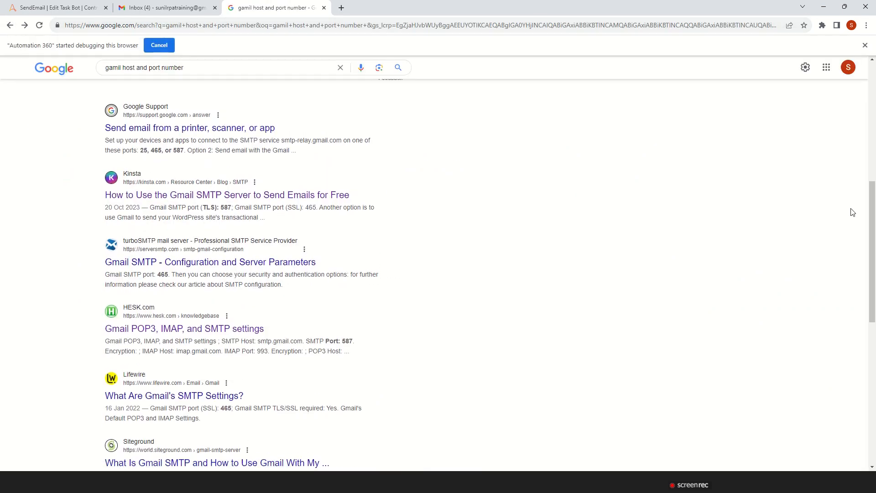
scroll(874, 218, up, 8)
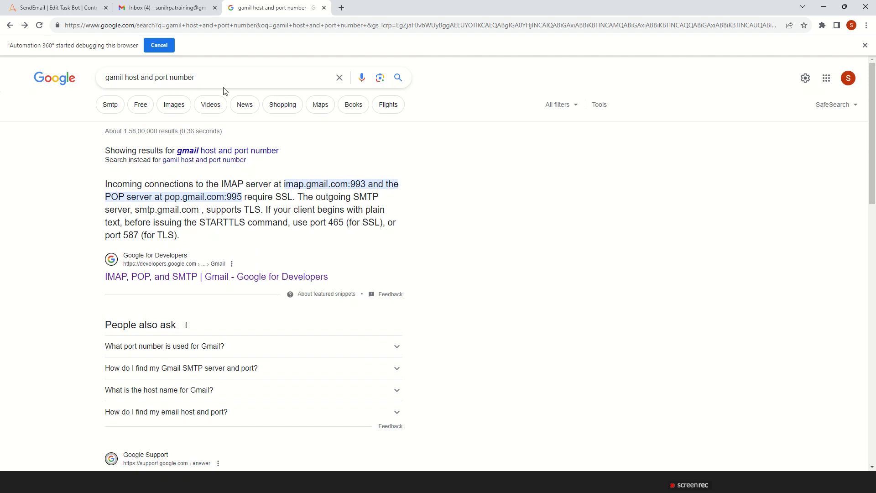
click(177, 279)
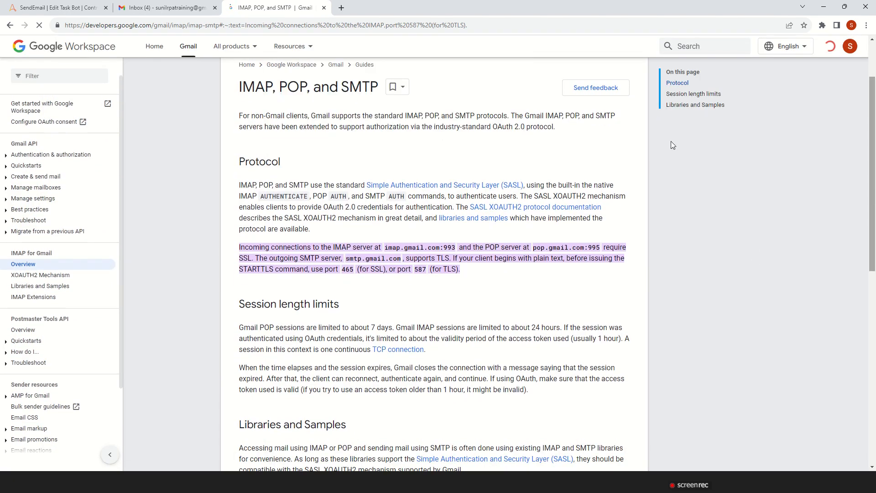
Search Google for "smtp port number for gmail" and open the Google Help article on sending email from a printer, scanner, or app
click(245, 29)
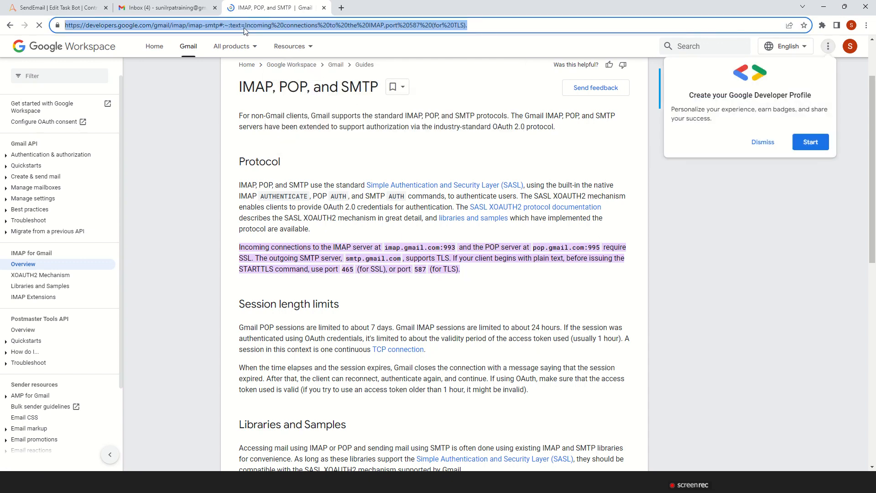
text(smtp )
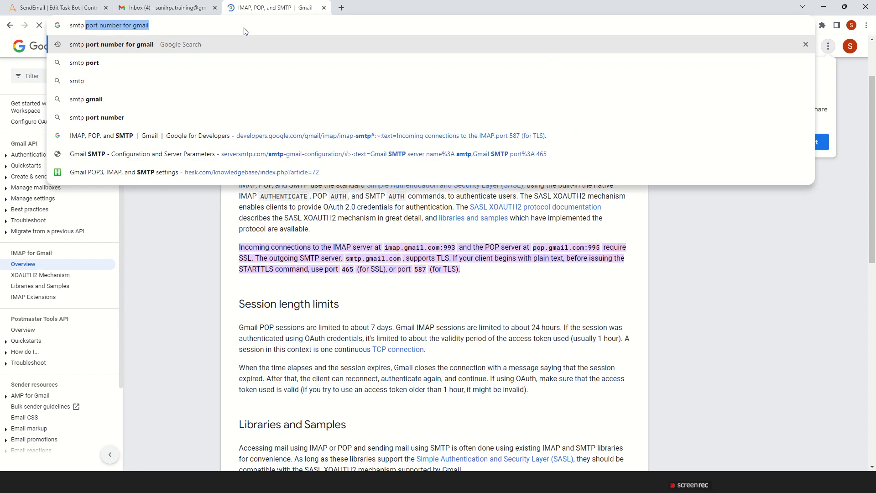
text(port numbe)
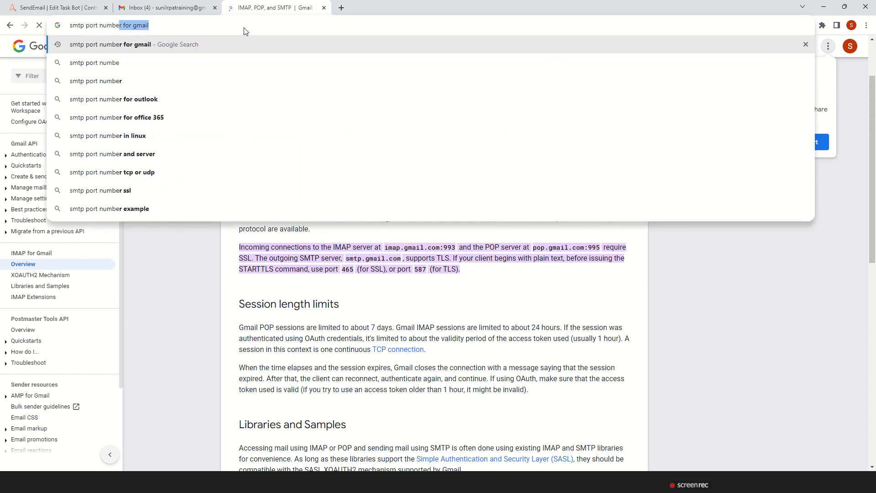
text(r for gma)
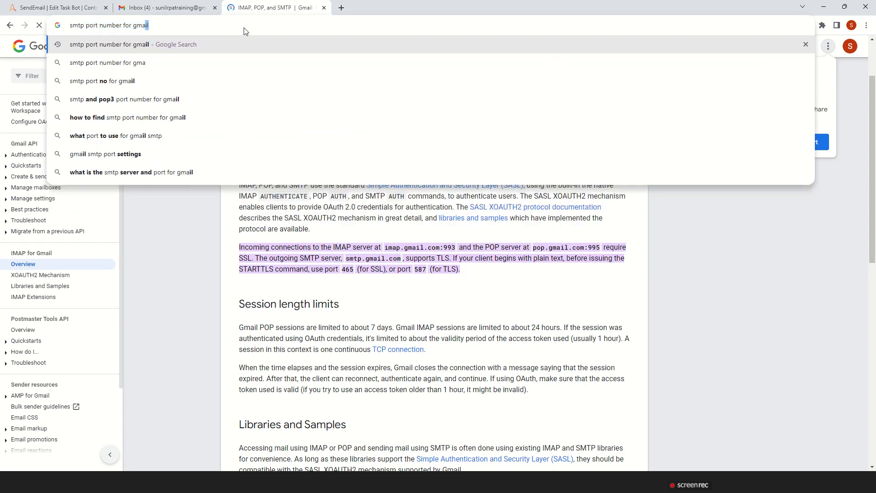
text(il)
key(Return)
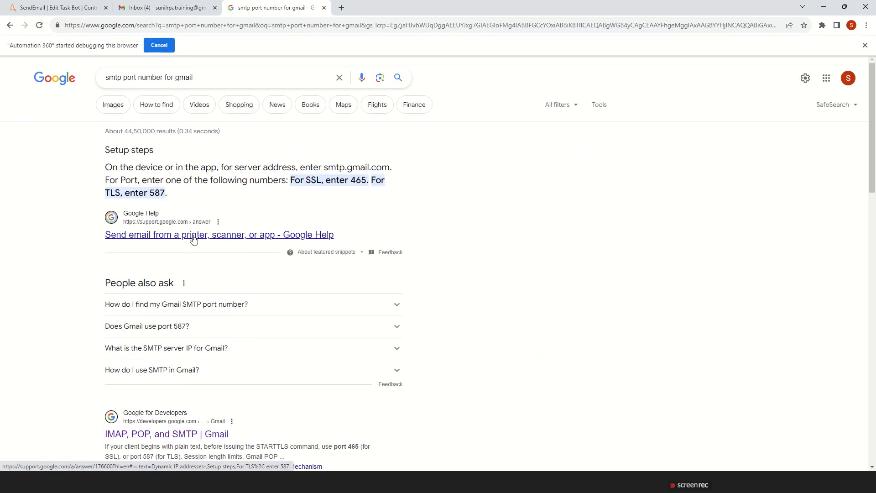
click(194, 235)
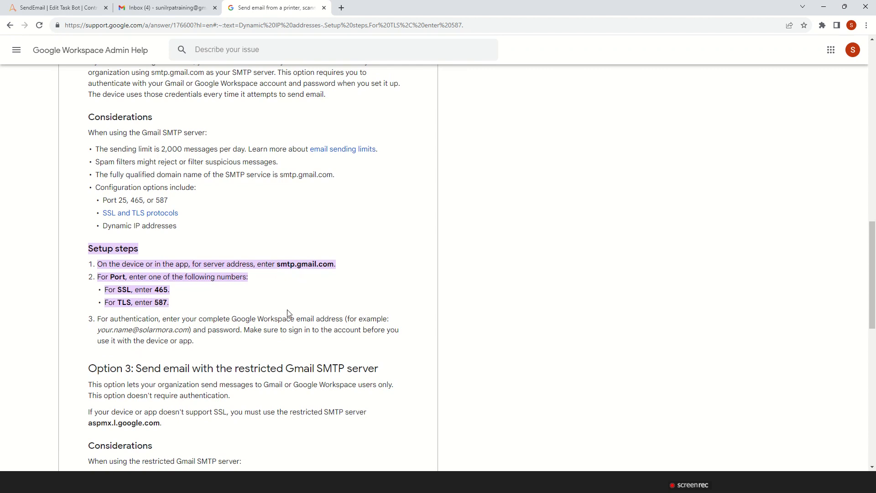
key(alt+Tab)
key(alt+Tab)
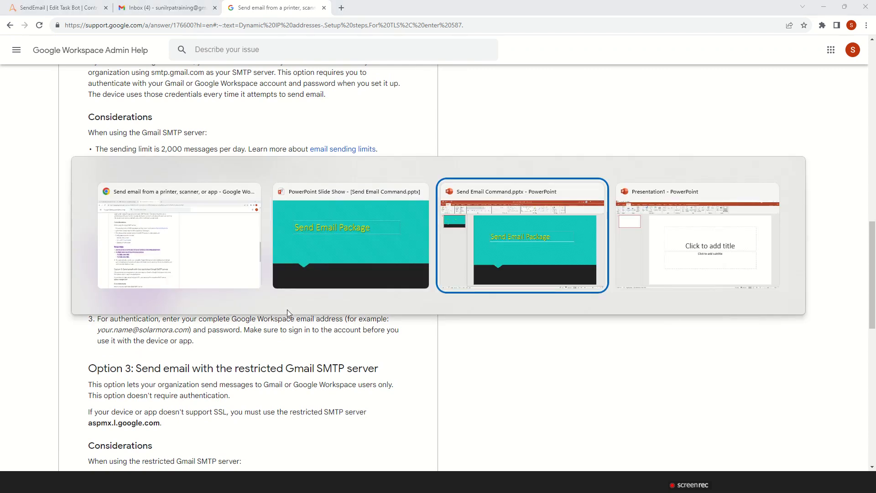
key(alt+Tab)
key(alt+Tab)
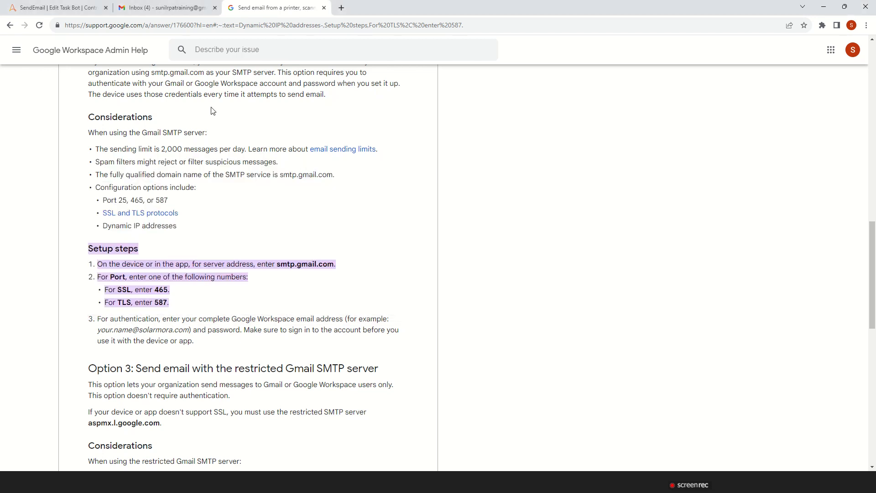
Return to the SendEmail bot and set the email server to require authentication, with Basic as the authentication mode
click(81, 10)
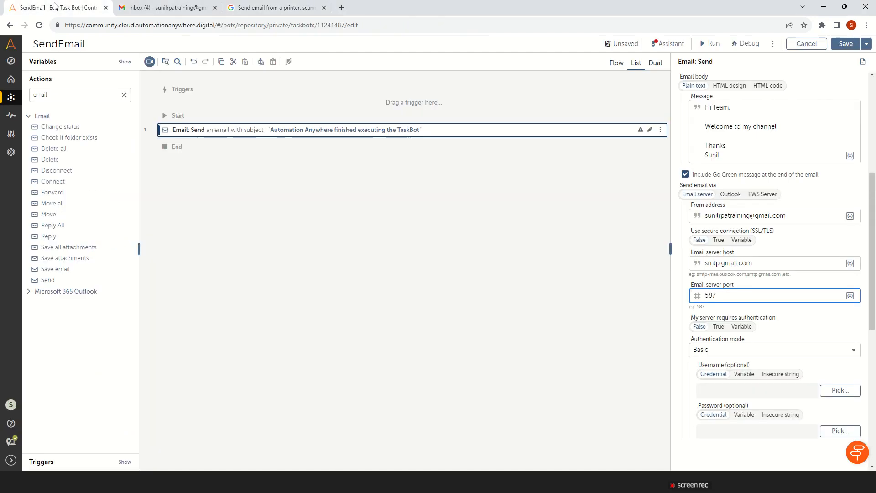
click(720, 331)
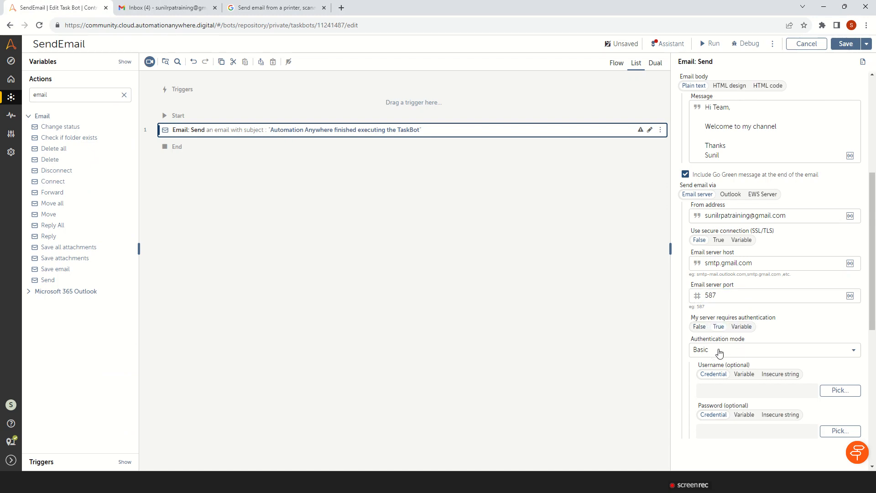
click(728, 351)
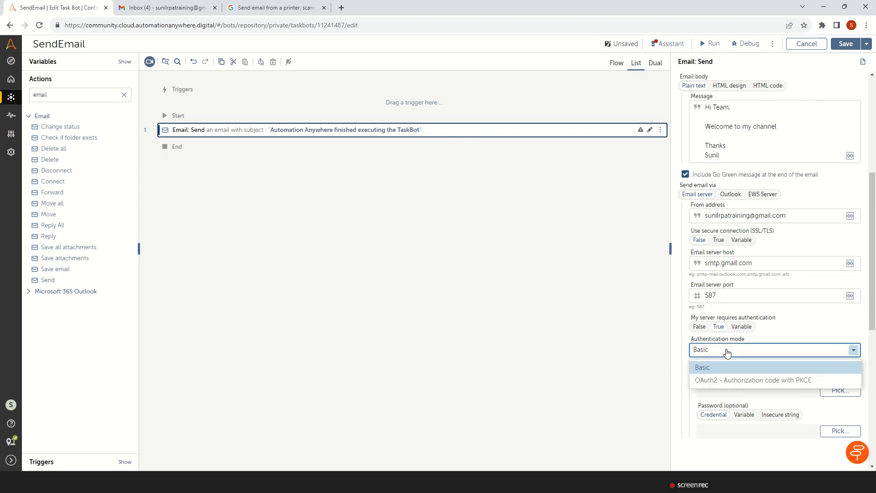
click(727, 353)
scroll(875, 356, down, 1)
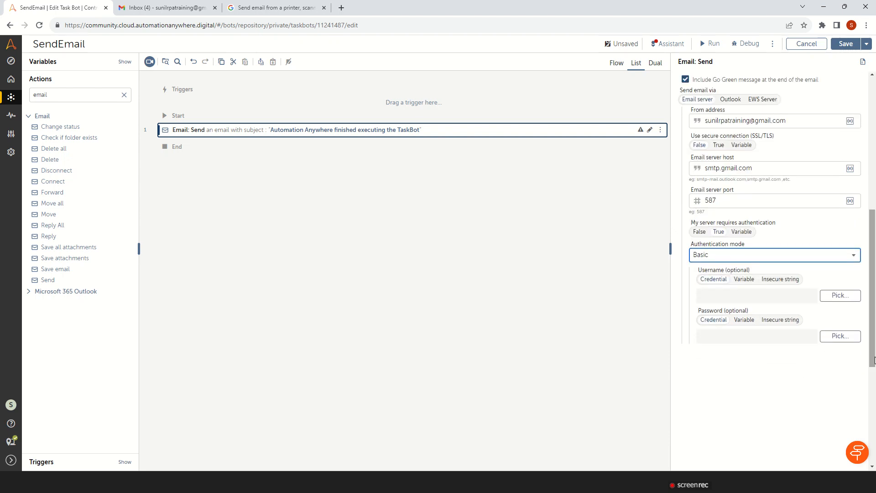
Supply the authentication username as an insecure string and paste the copied email address into it
click(781, 280)
click(741, 298)
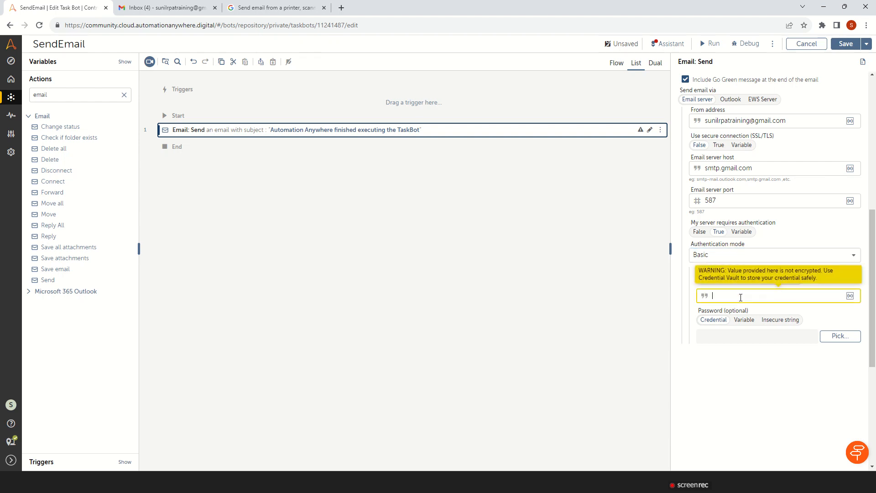
key(ctrl+v)
Create a String variable named vPassword with no default value
click(124, 94)
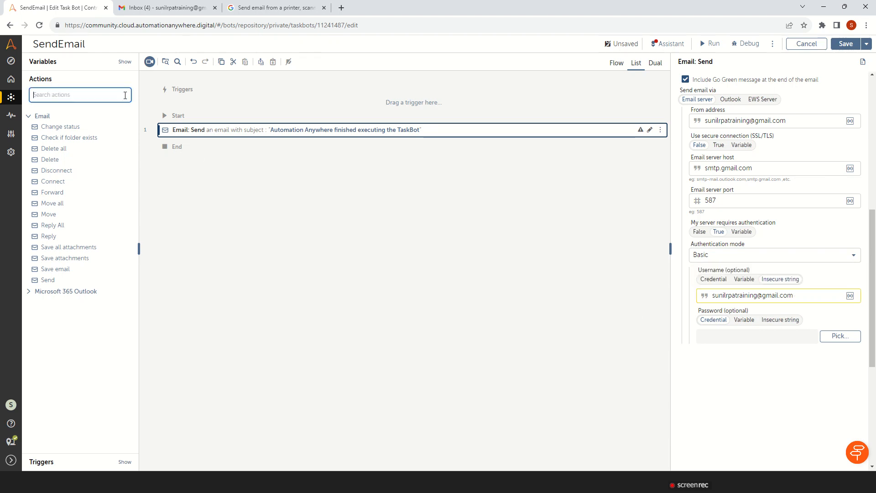
click(52, 63)
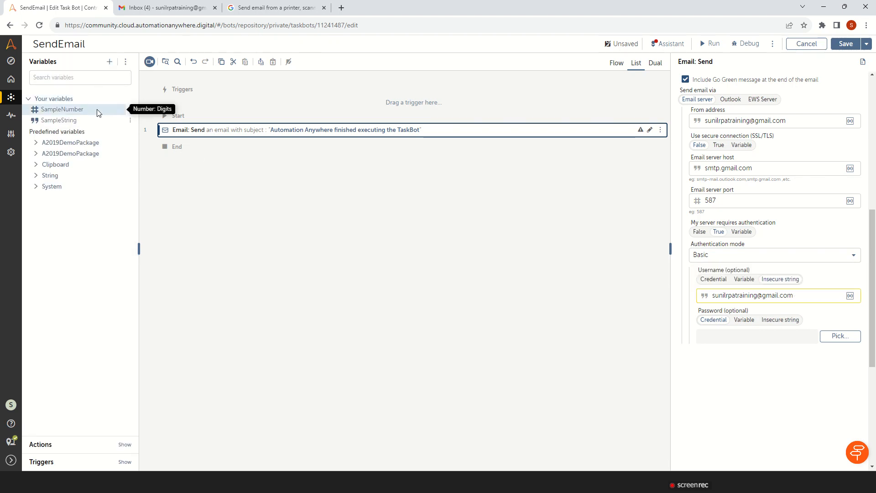
click(110, 62)
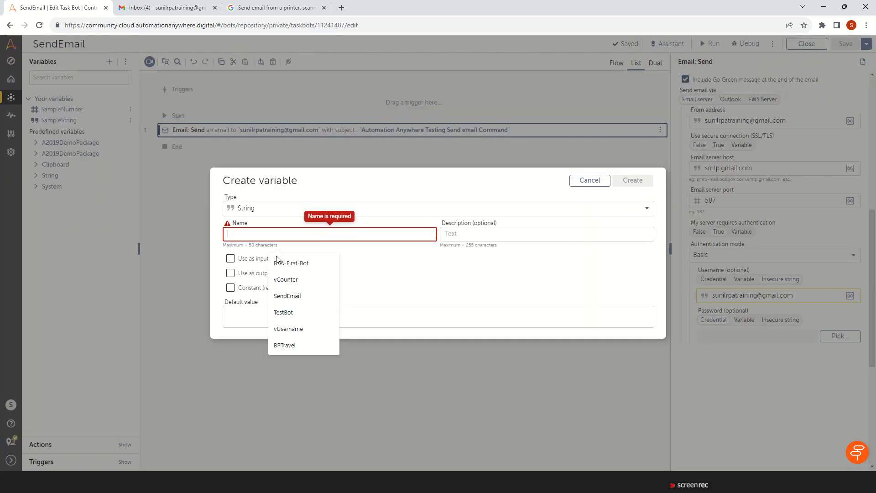
text(vP)
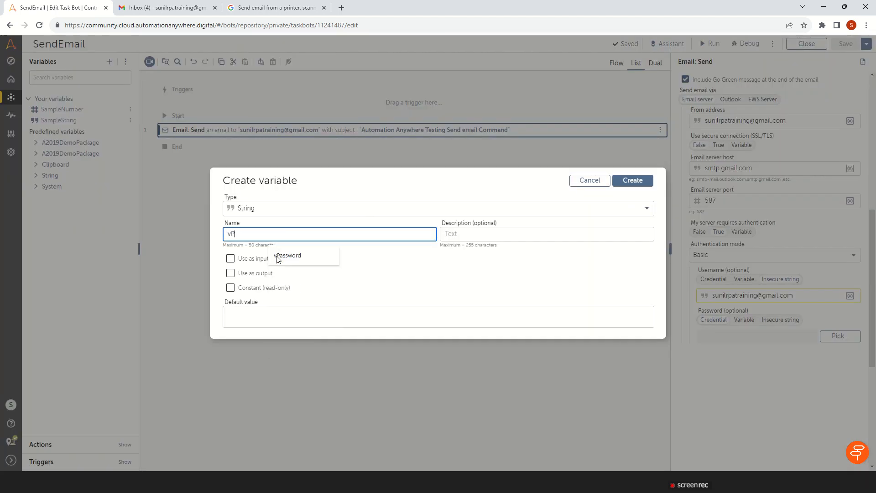
text(assword)
click(637, 184)
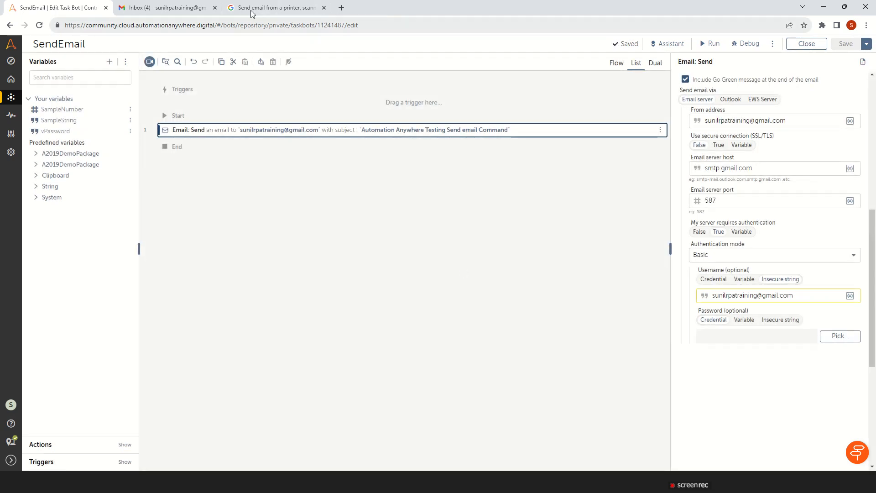
Switch to Gmail, open the management page of the Google Account and go to its sign-in settings under Security
click(156, 9)
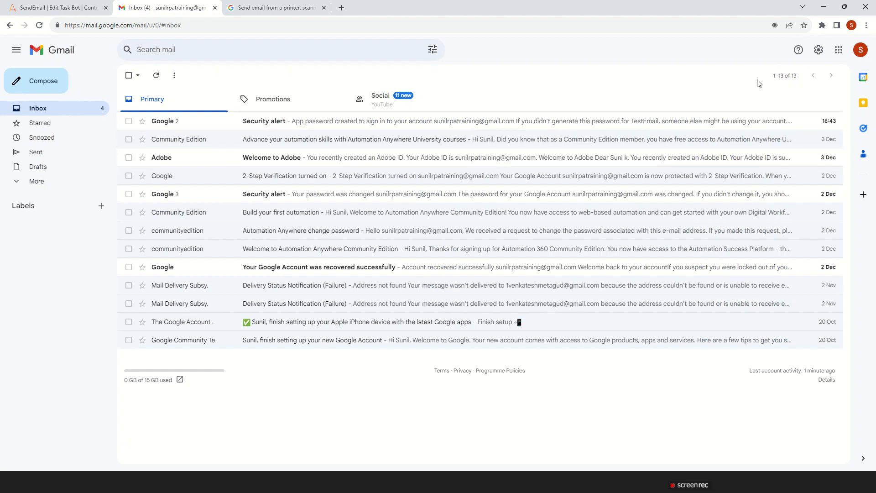
click(861, 50)
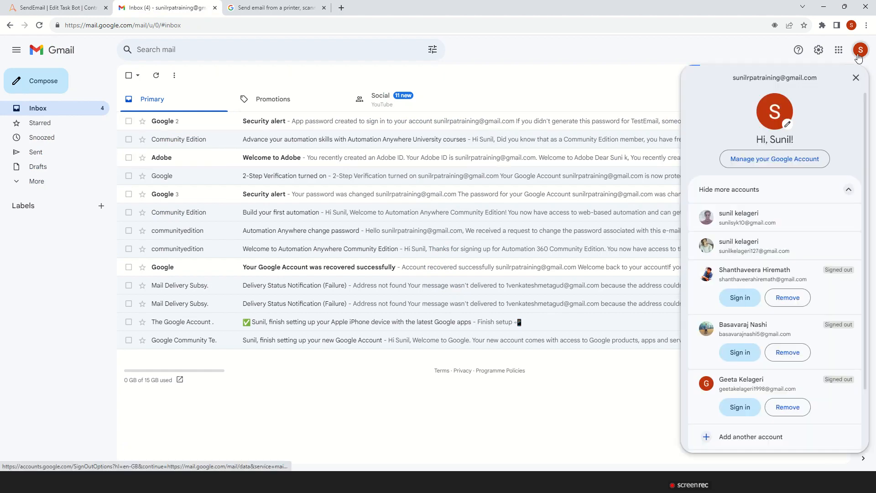
click(768, 160)
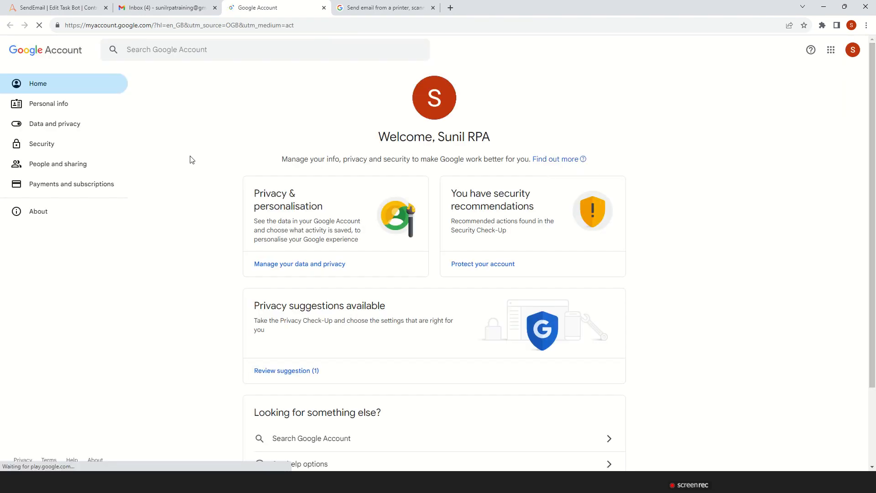
click(44, 164)
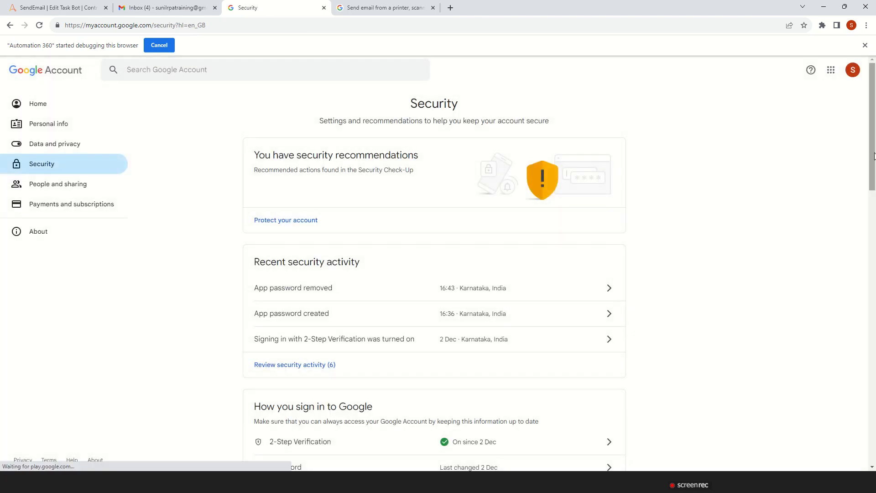
drag(875, 156, 875, 229)
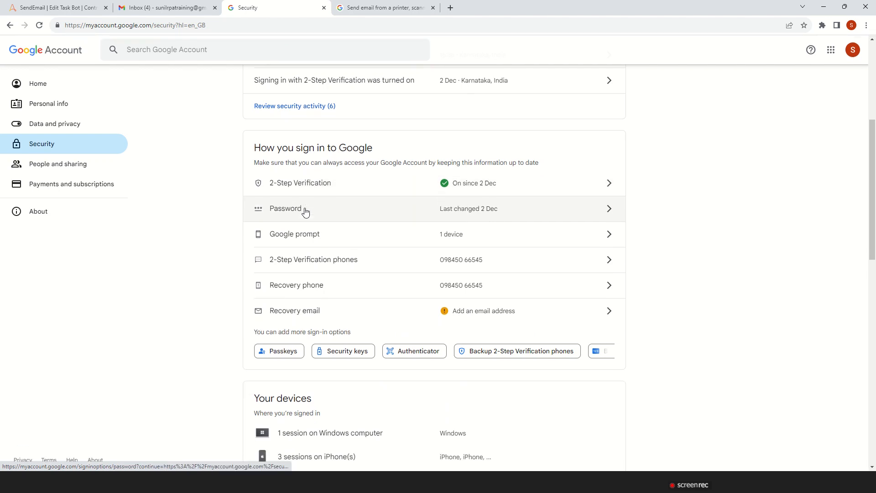
Open 2-Step Verification, verify with the account password, and go to the App passwords page
click(291, 183)
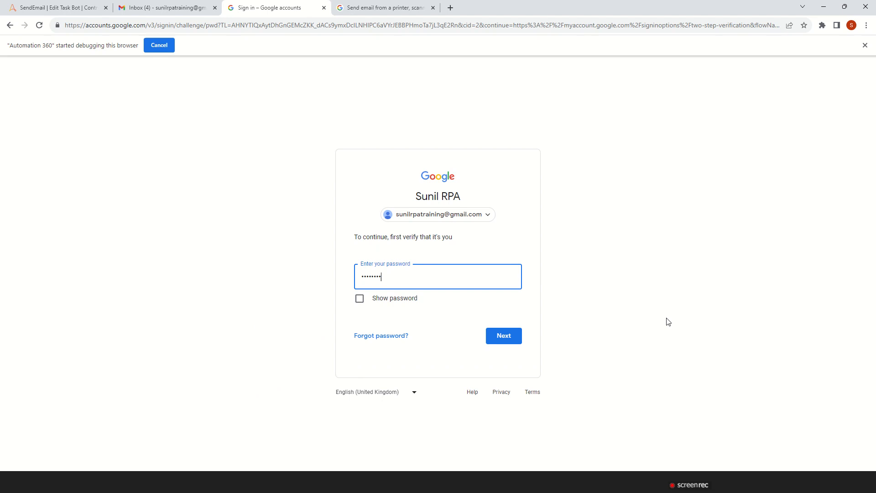
key(Return)
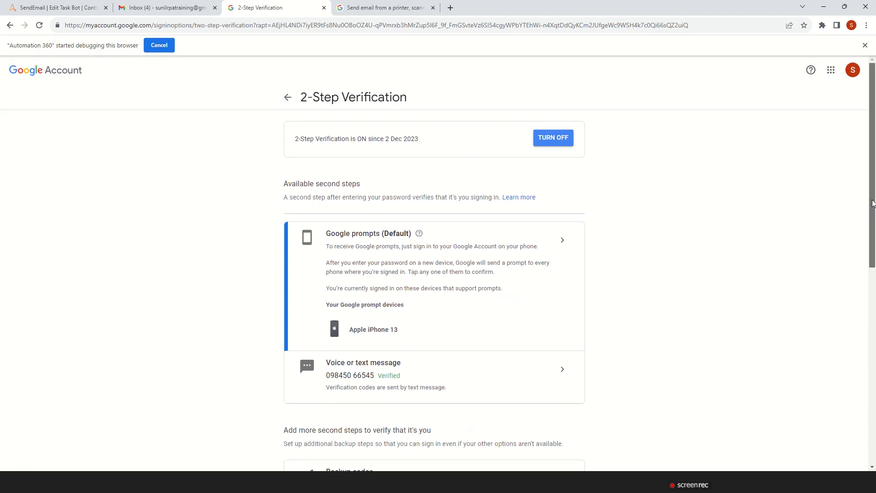
drag(874, 209, 875, 413)
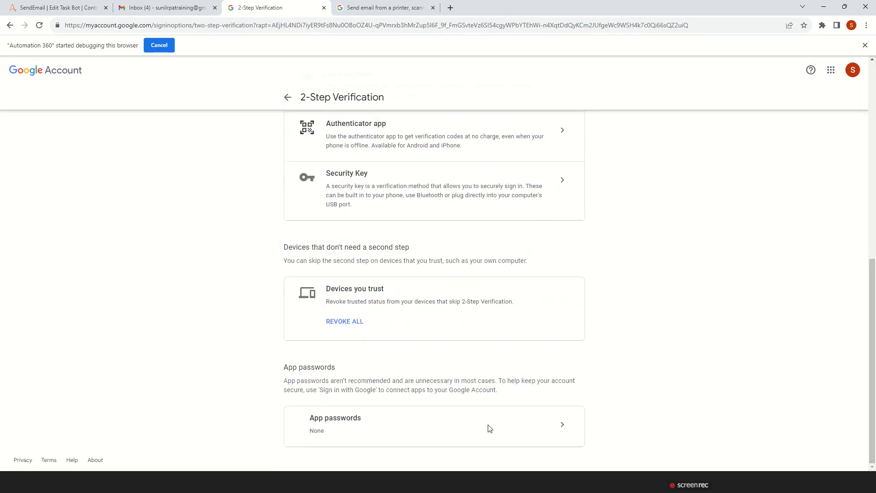
click(563, 425)
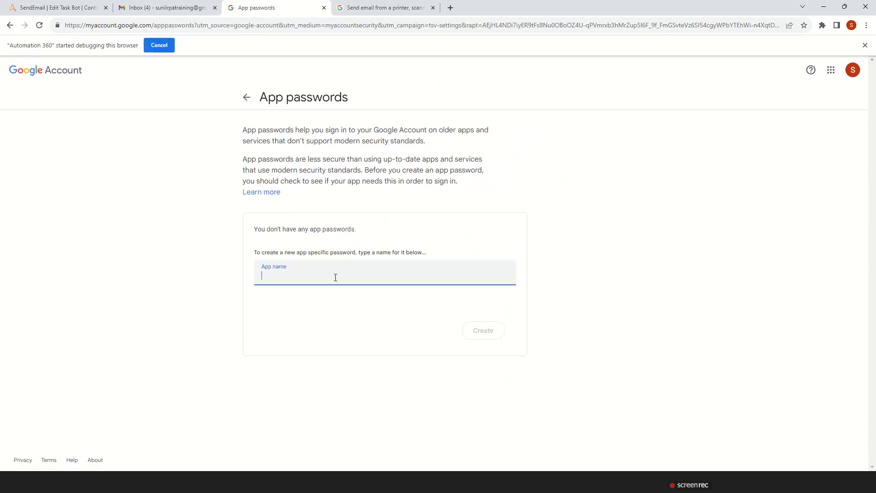
Enter TestEmailCommand as the app name for the new app password
text(SendEmail)
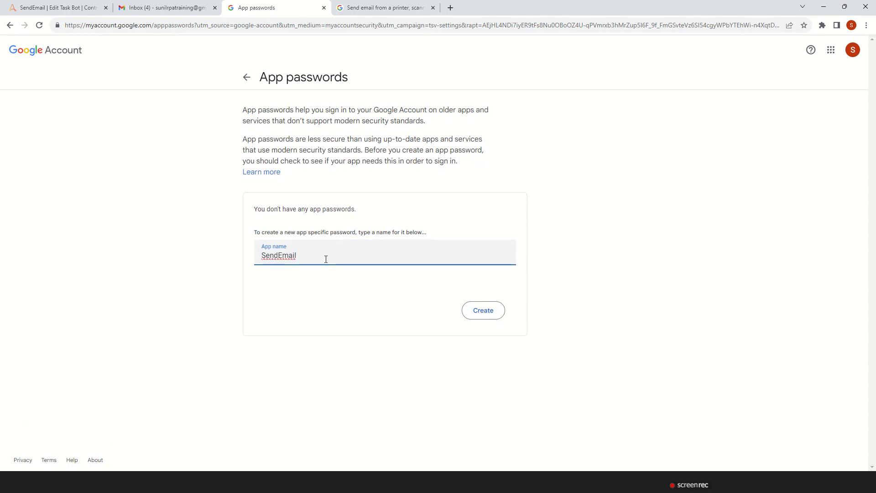
key(BackSpace)
key(BackSpace)
key(BackSpace)
key(BackSpace)
key(BackSpace)
key(BackSpace)
key(BackSpace)
key(BackSpace)
key(BackSpace)
text(Test)
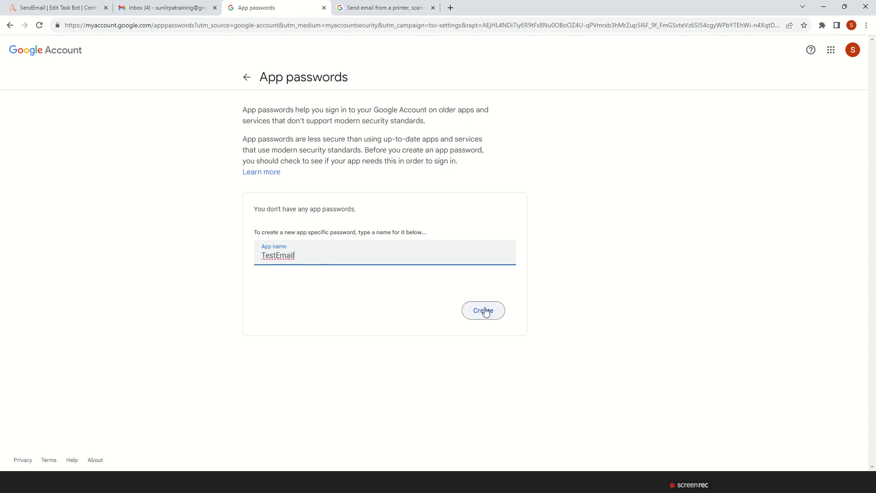
text(Command)
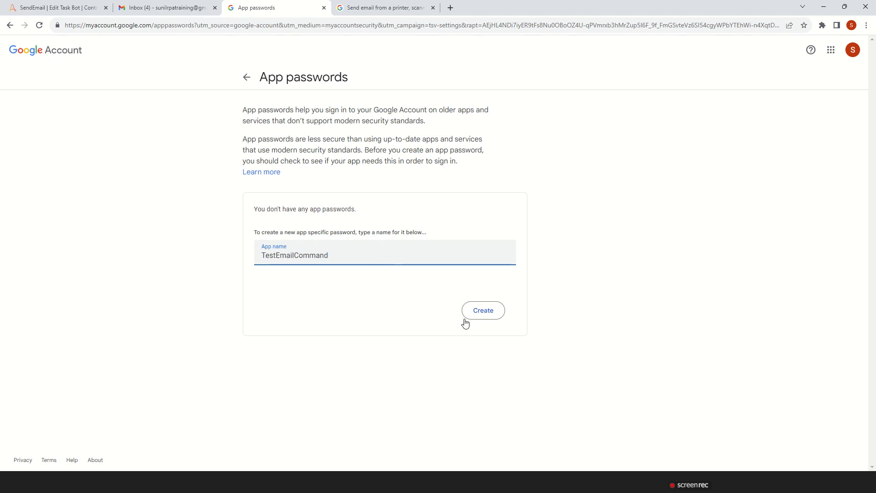
Generate the app password, copy it and close the generated password dialog
click(465, 319)
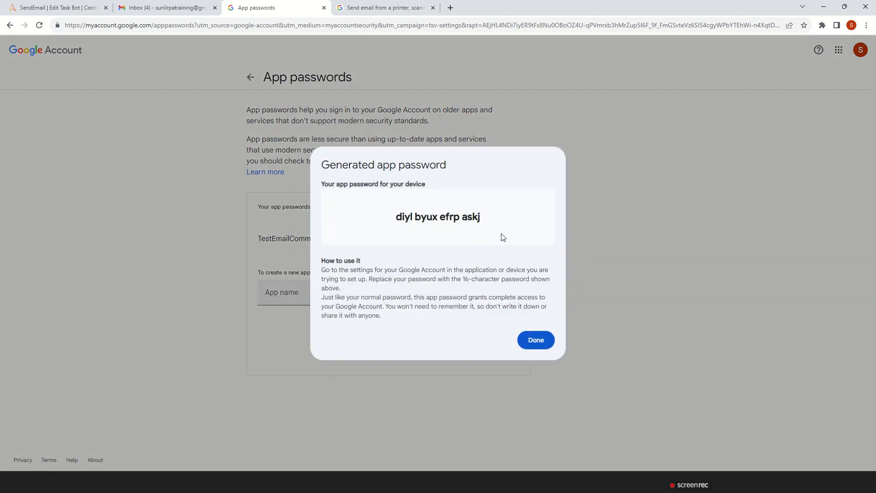
drag(488, 221, 391, 218)
key(ctrl+c)
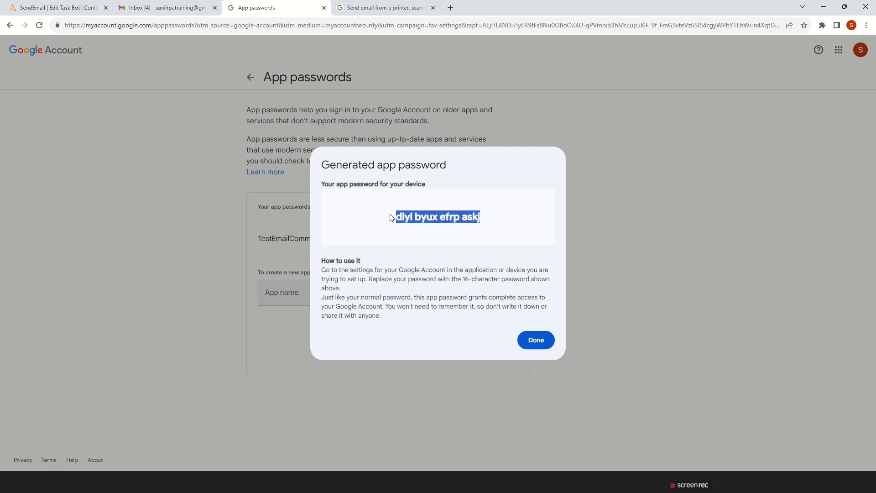
click(544, 345)
Return to the SendEmail bot, set the email password to Insecure string, and paste the app password as the default value of vPassword
click(57, 7)
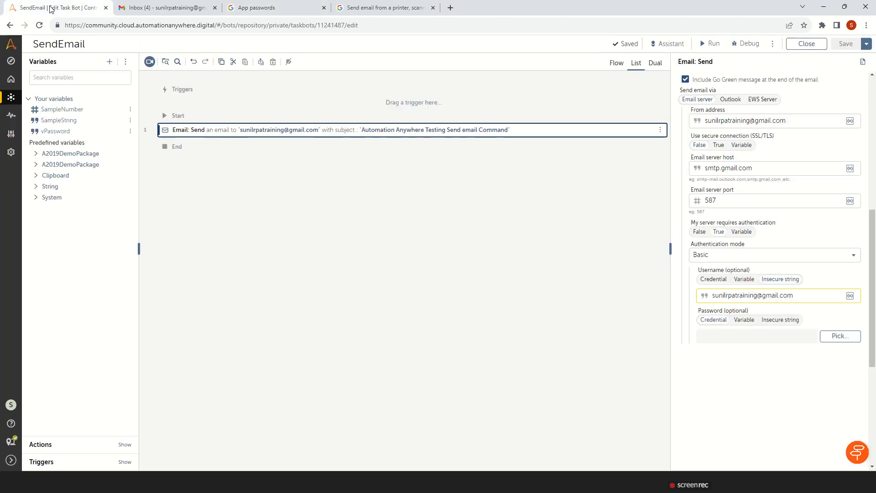
click(788, 321)
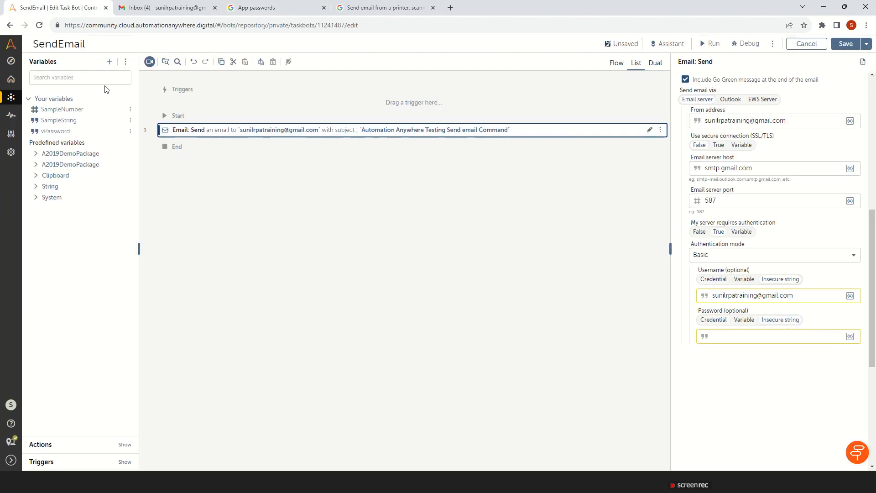
click(130, 132)
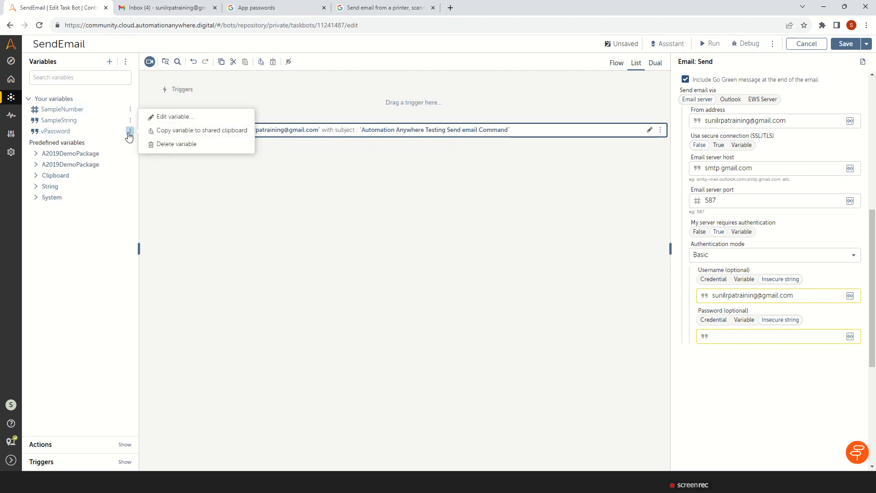
click(168, 118)
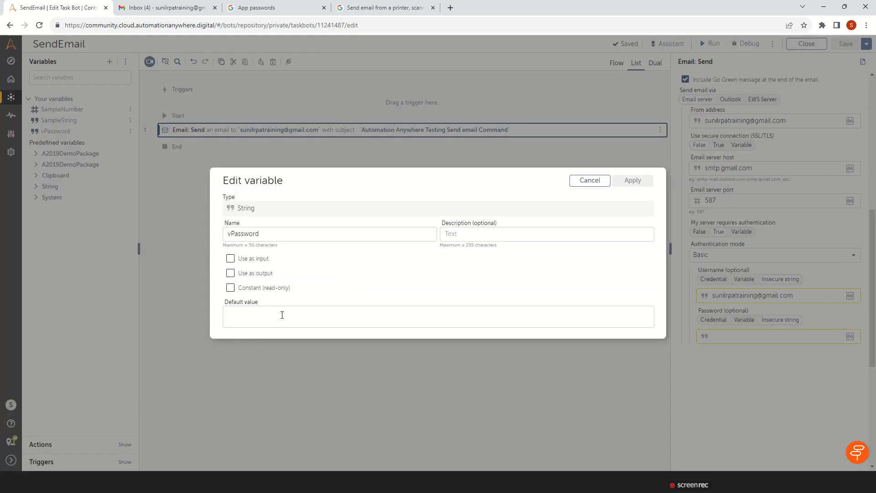
click(282, 315)
key(ctrl+v)
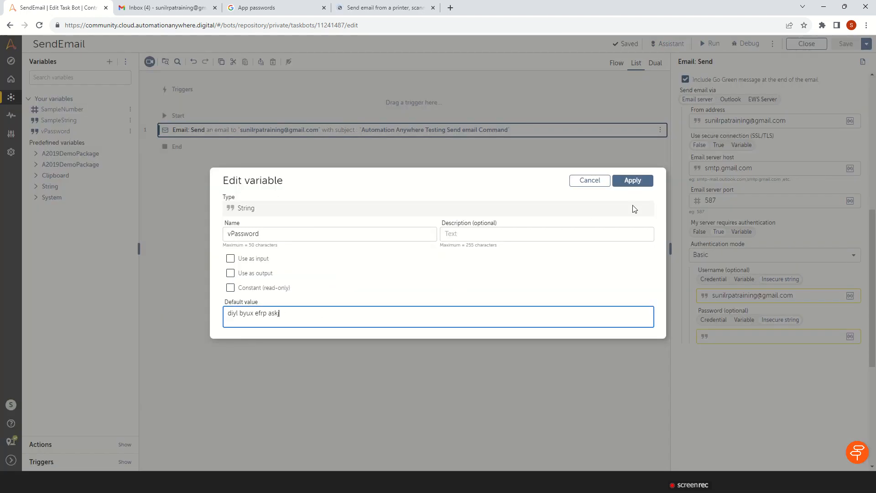
click(633, 180)
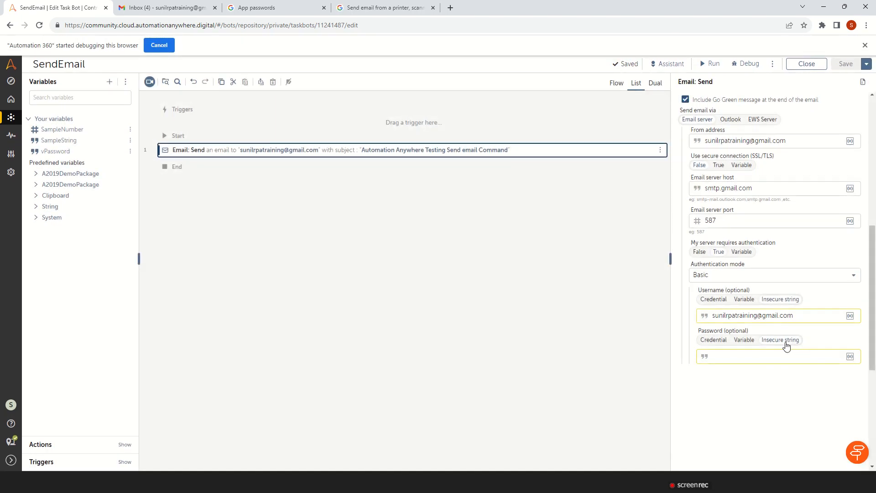
Insert the vPassword variable as the password of the Email: Send action and save the bot
click(755, 359)
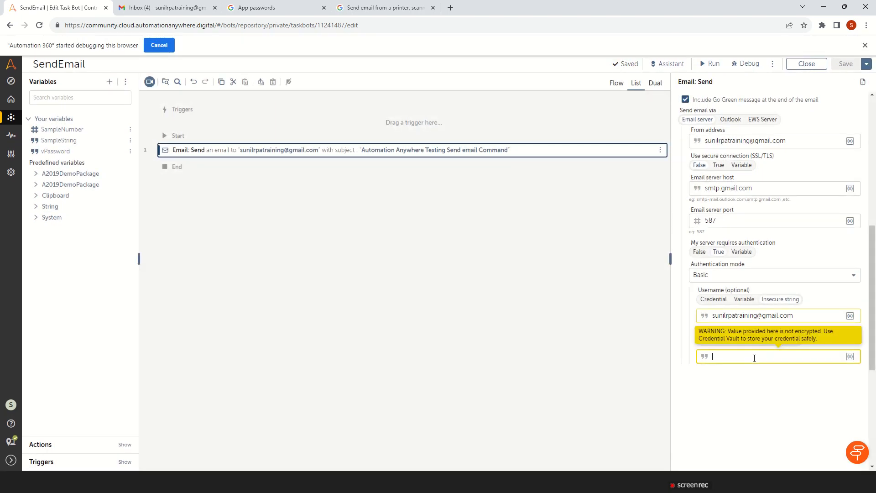
key(F2)
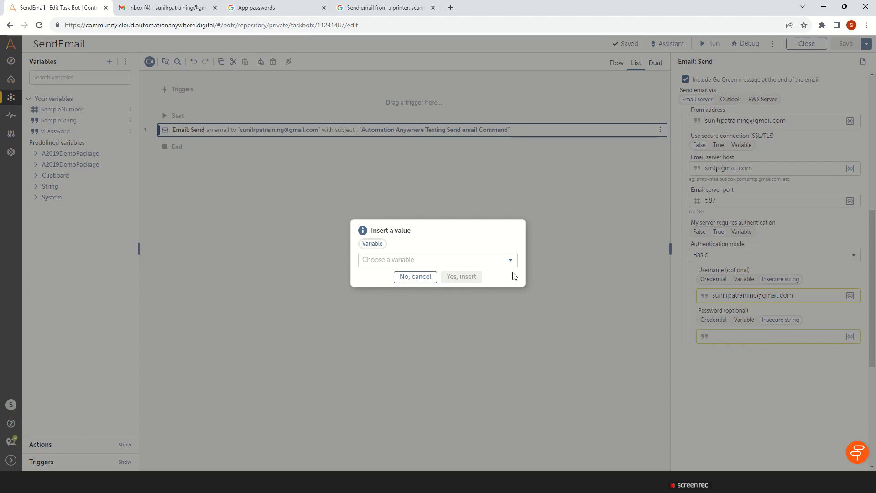
click(511, 261)
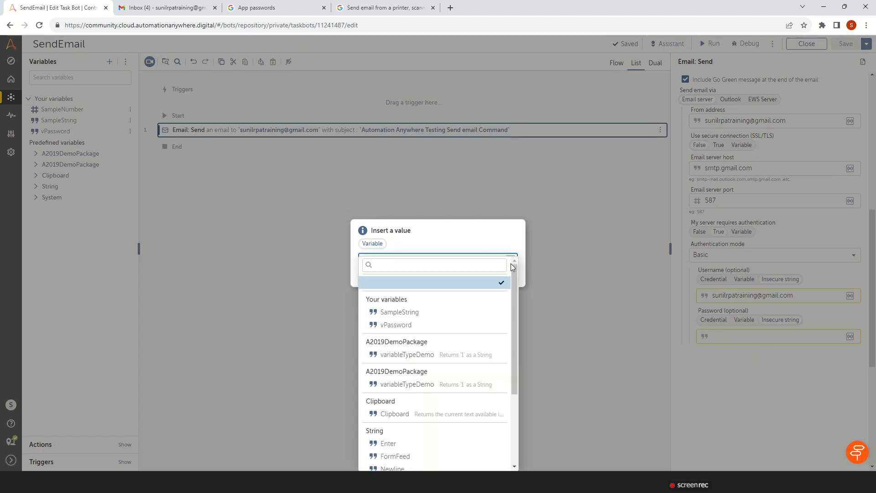
click(388, 325)
click(453, 282)
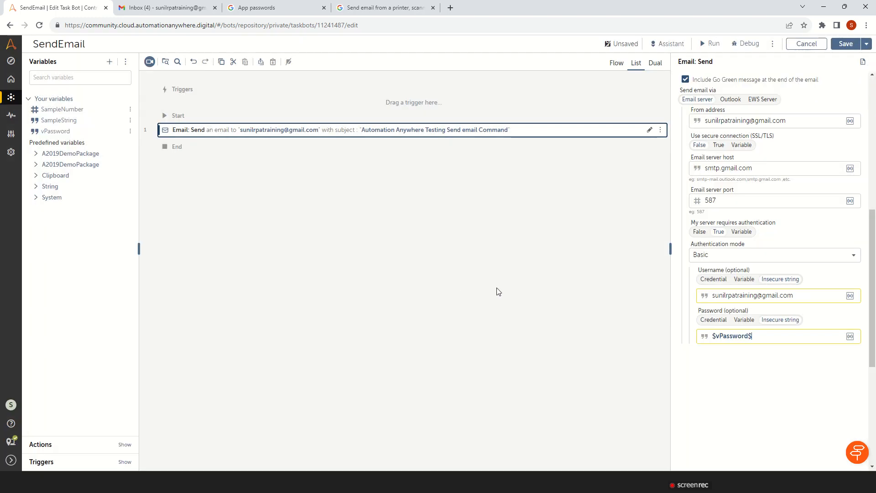
click(847, 44)
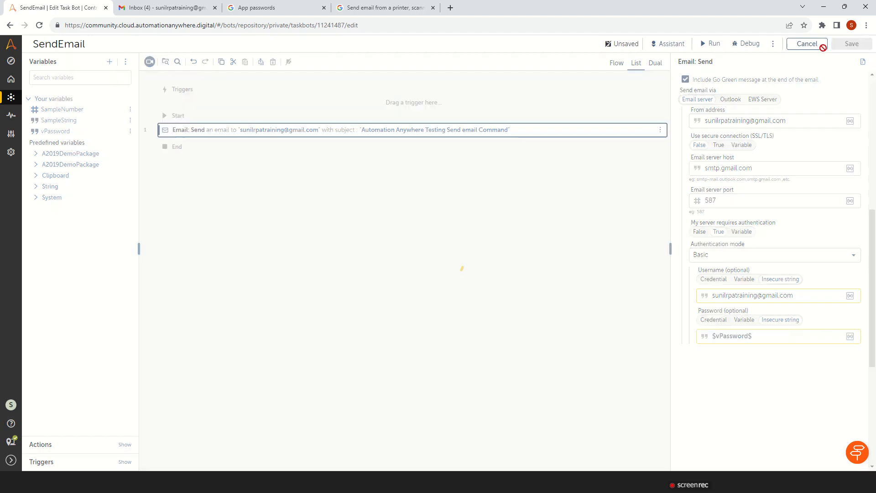
Check the Gmail inbox, return to the SendEmail bot, run it and close the run result dialog
click(180, 10)
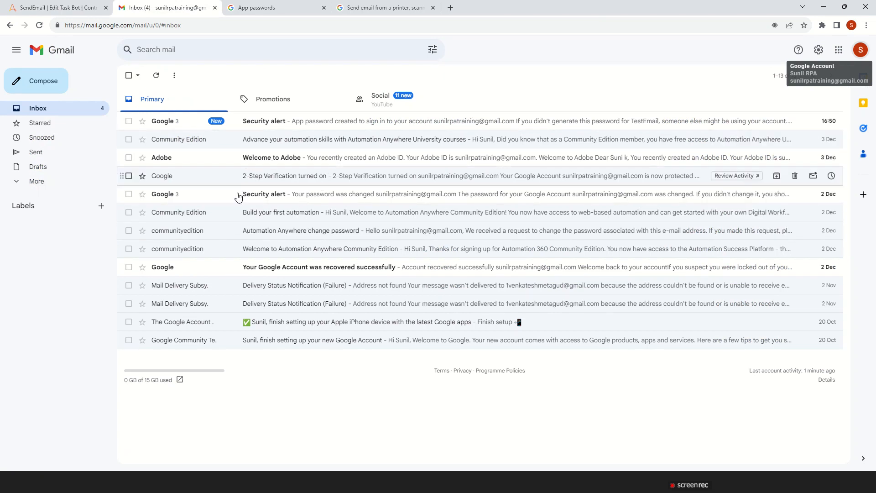
click(71, 5)
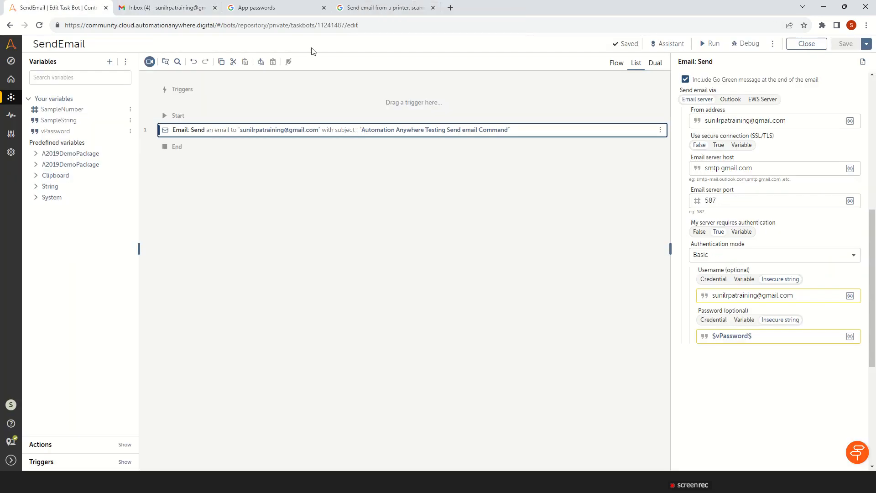
click(713, 43)
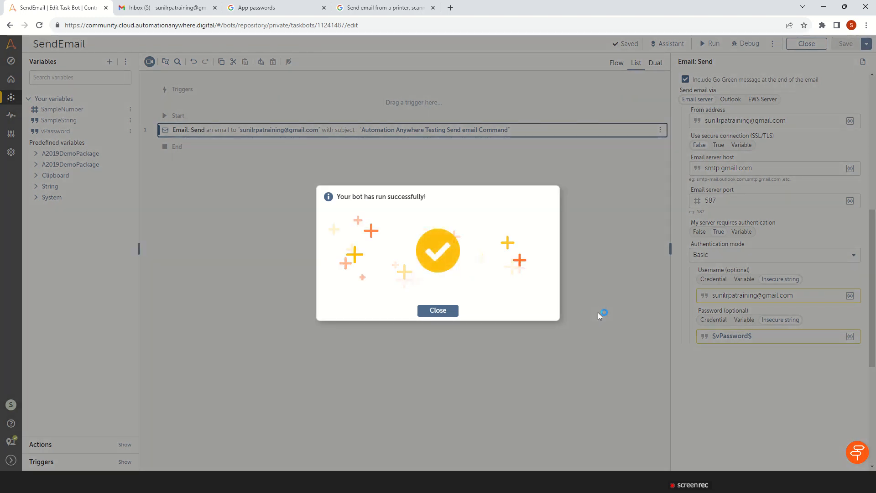
click(450, 311)
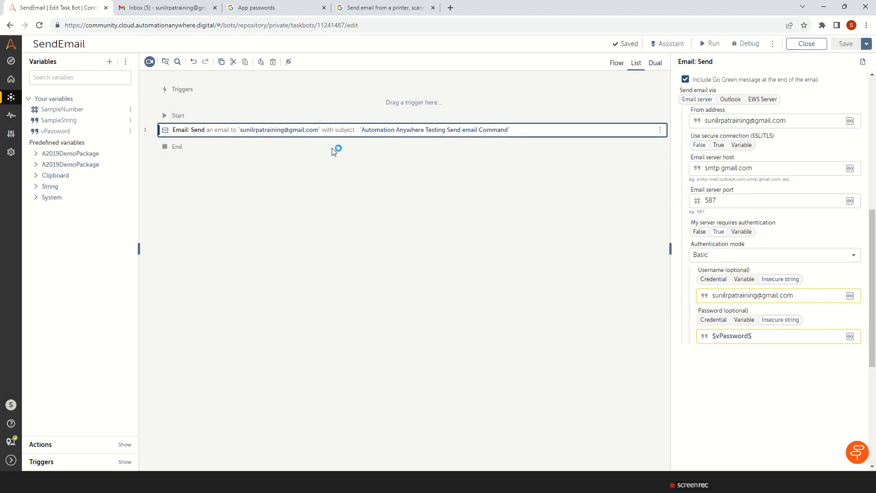
Switch to Gmail and open the email with the subject Automation Anywhere Testing Send email Command
click(172, 12)
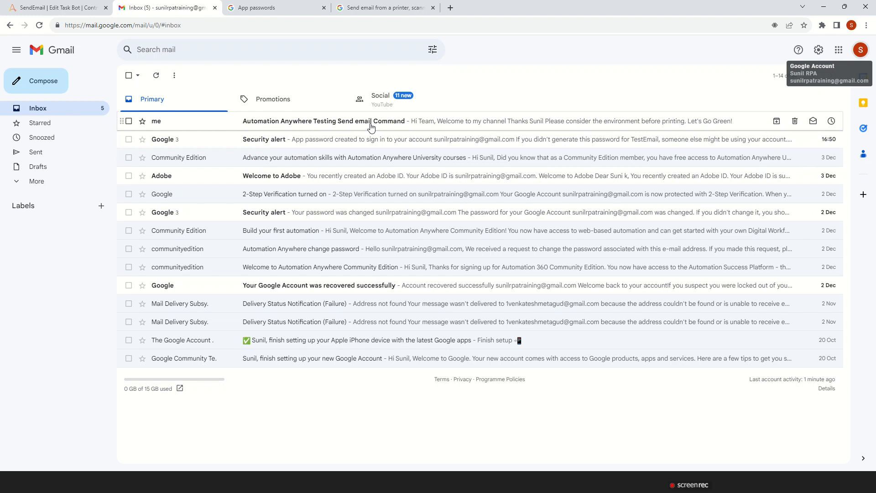
click(402, 127)
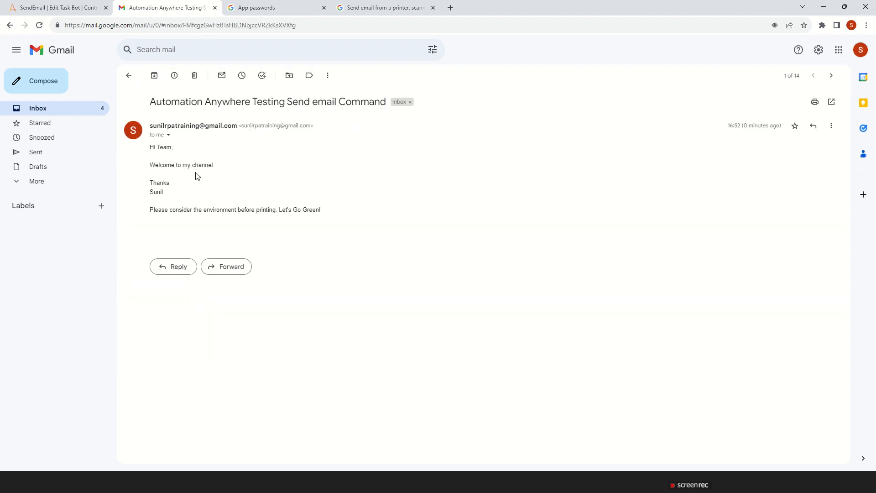